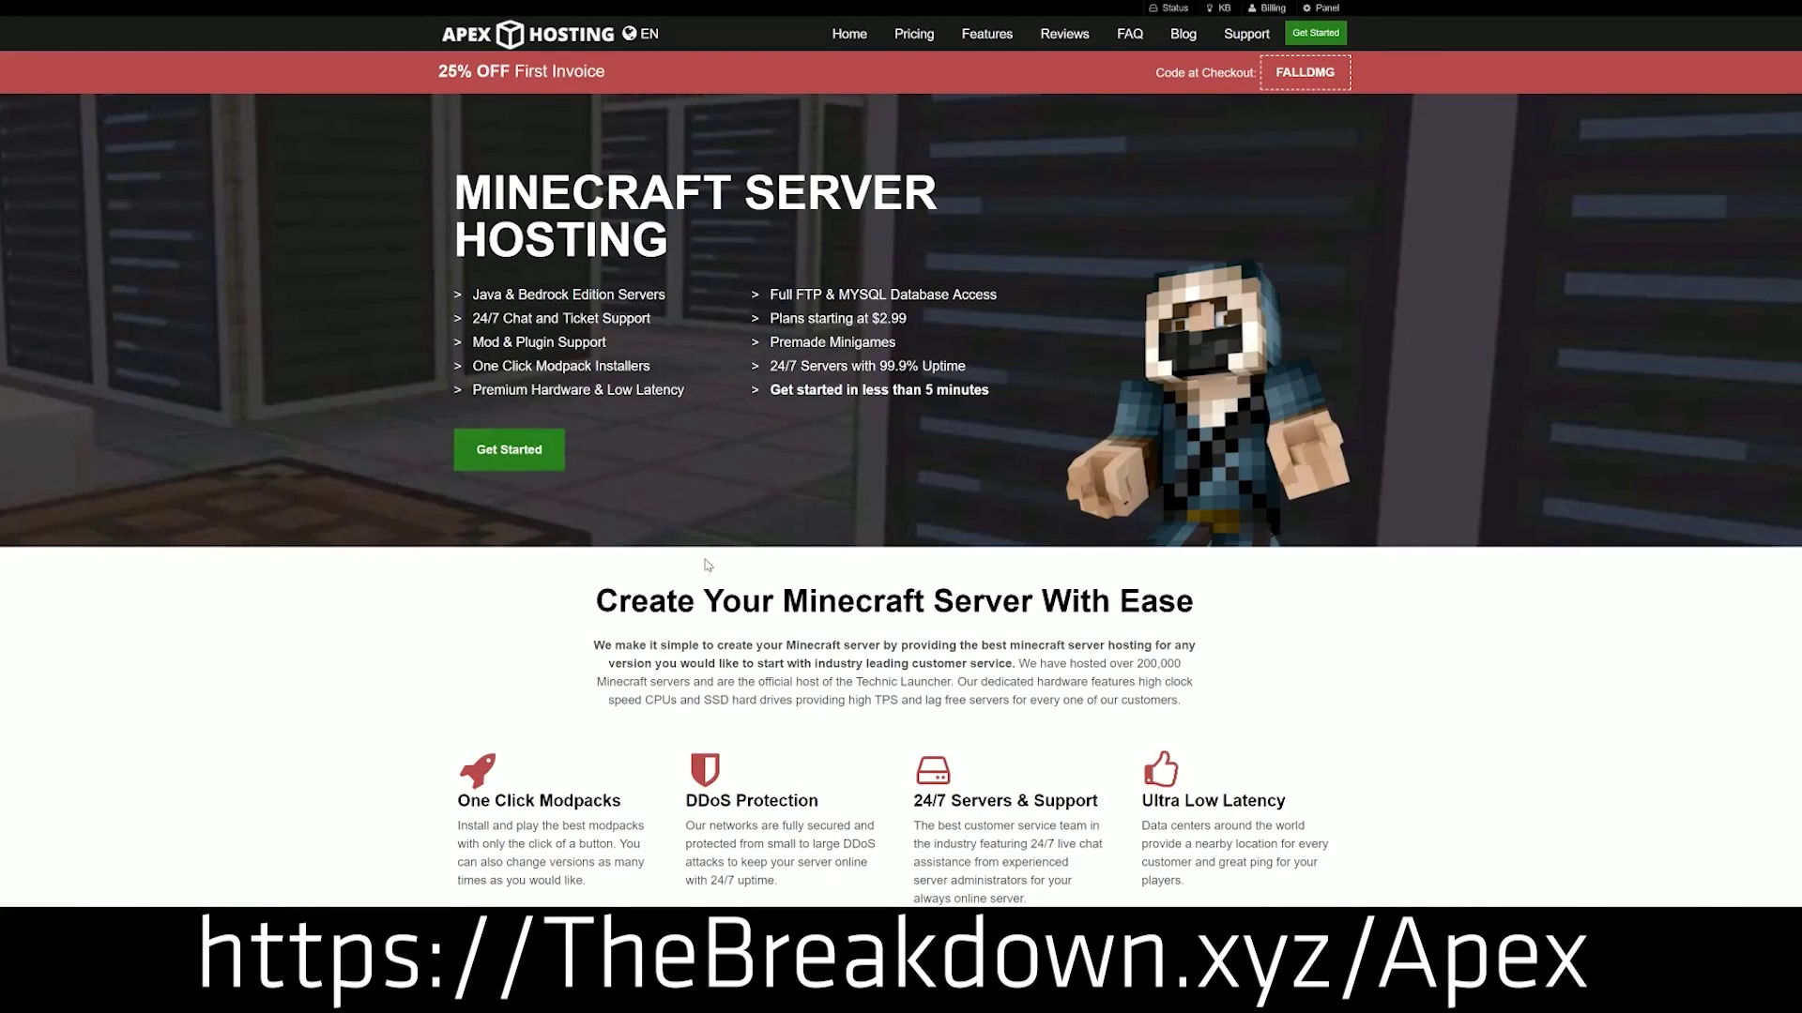
Review the Apex Hosting feature list, including 24/7 Servers & Support, Automated Backups and Instant Setup.
scroll(709, 566, "down", 4)
left_click_drag(456, 422, 1097, 422)
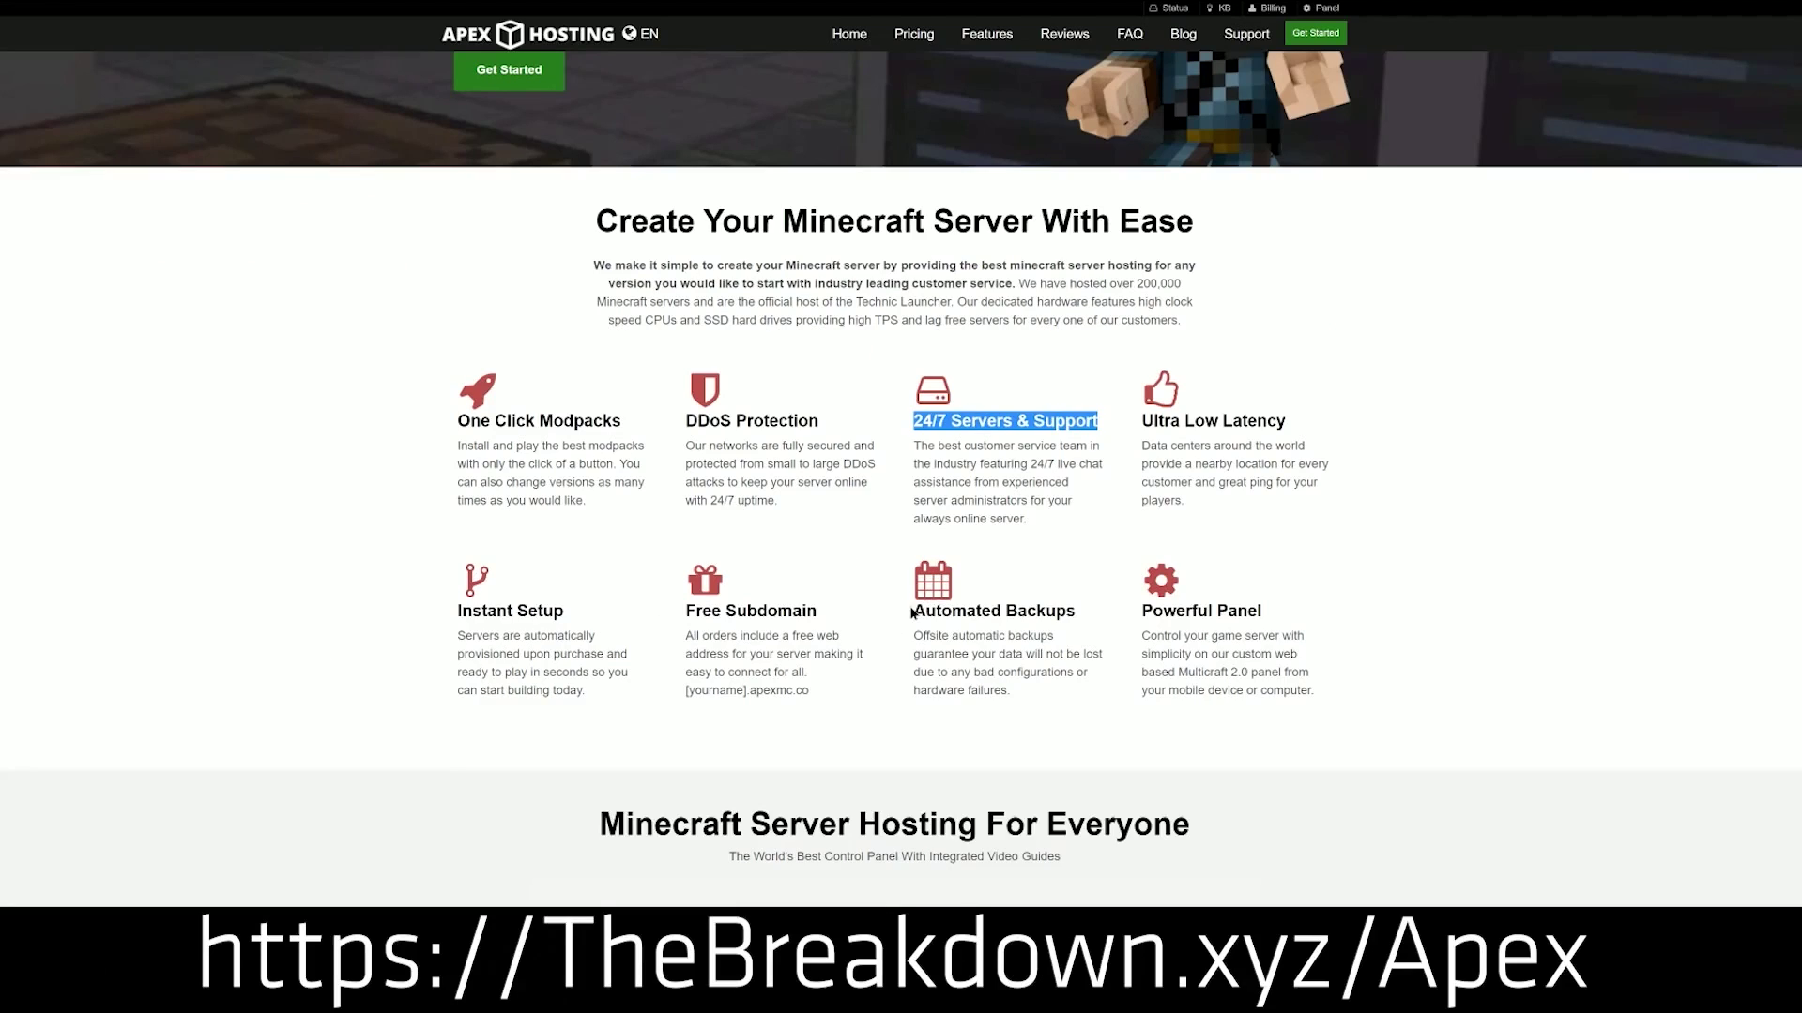
left_click_drag(912, 611, 1105, 611)
left_click(1105, 610)
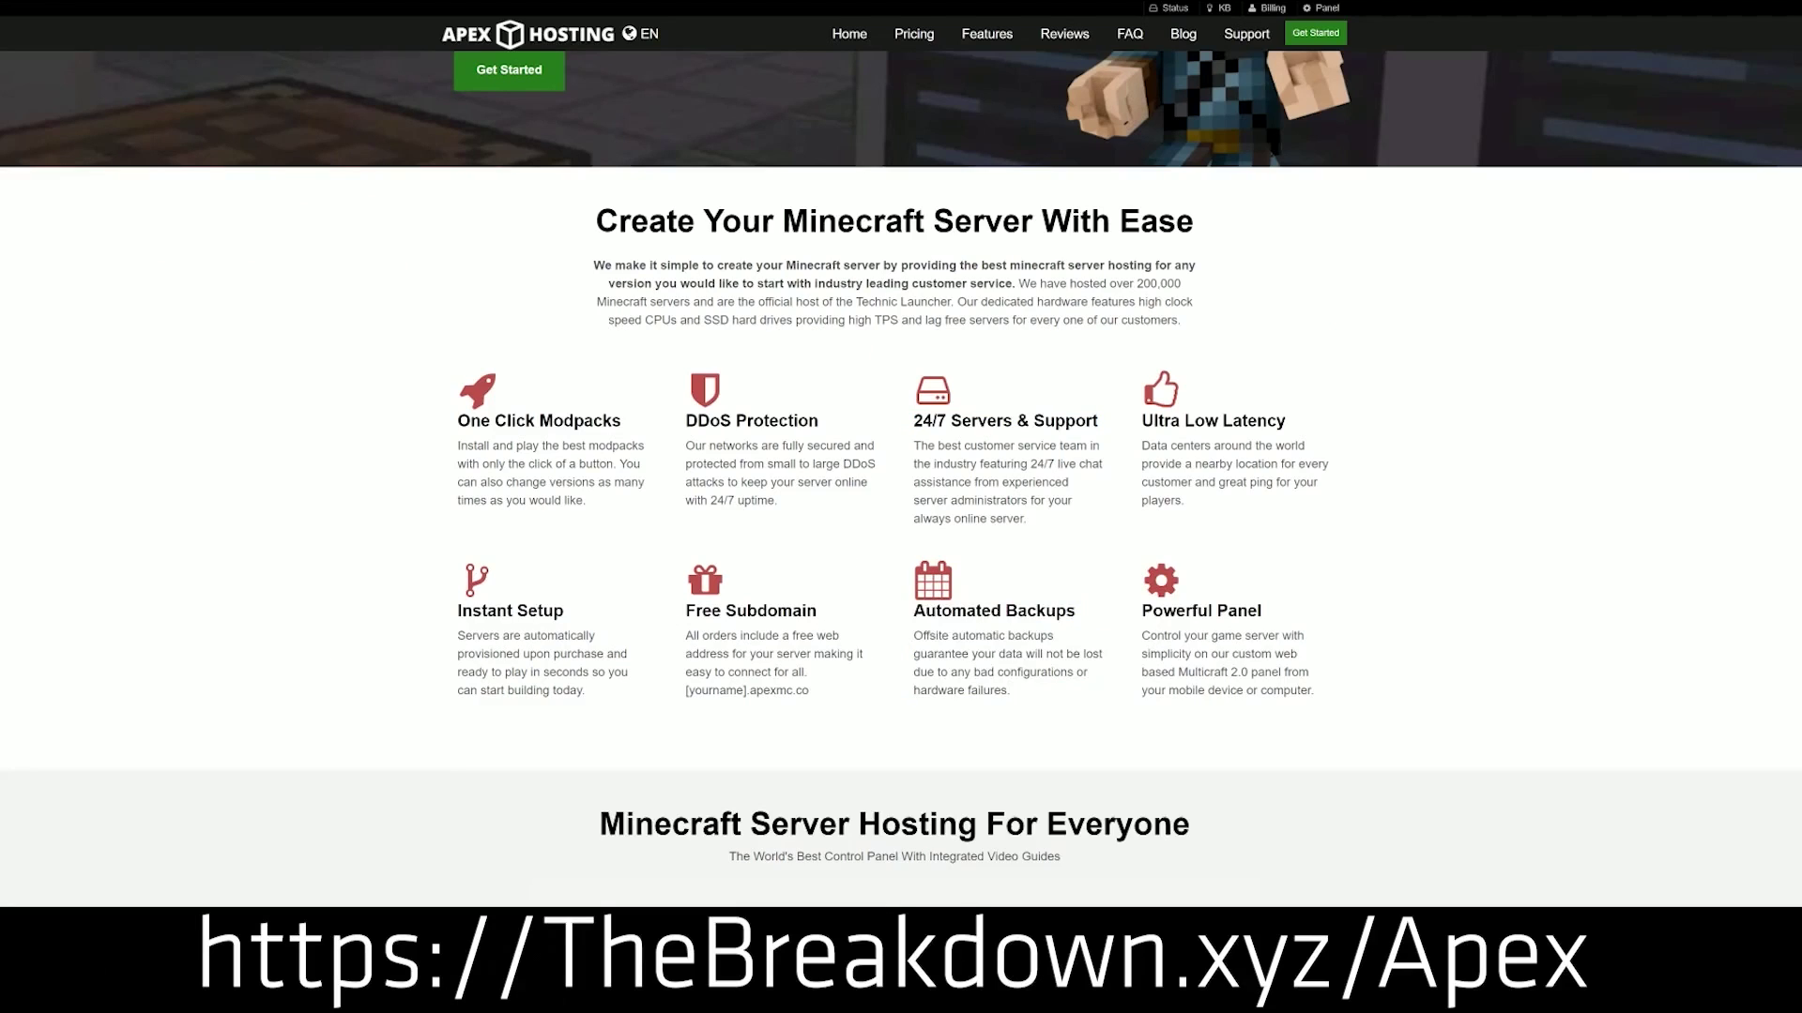
left_click_drag(587, 692, 457, 611)
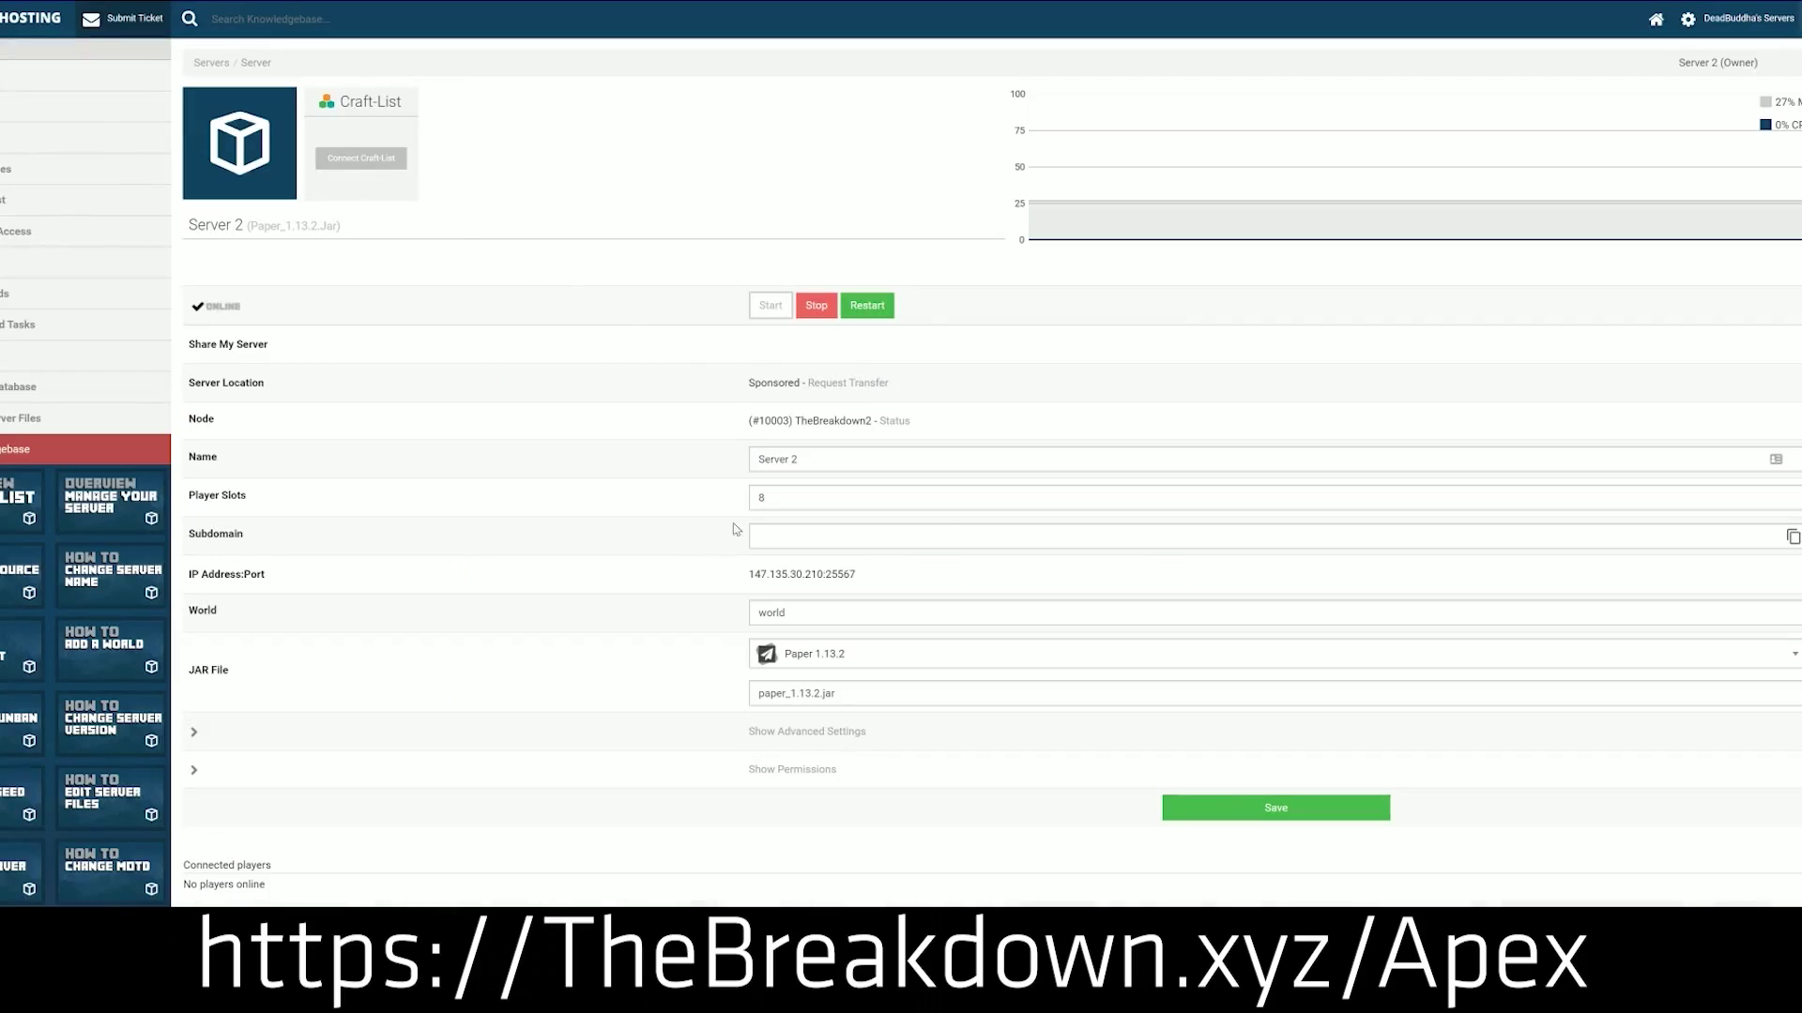
Change Server 2's JAR file to Minecraft 1.15, confirming the version change and keeping the existing world.
left_click(849, 669)
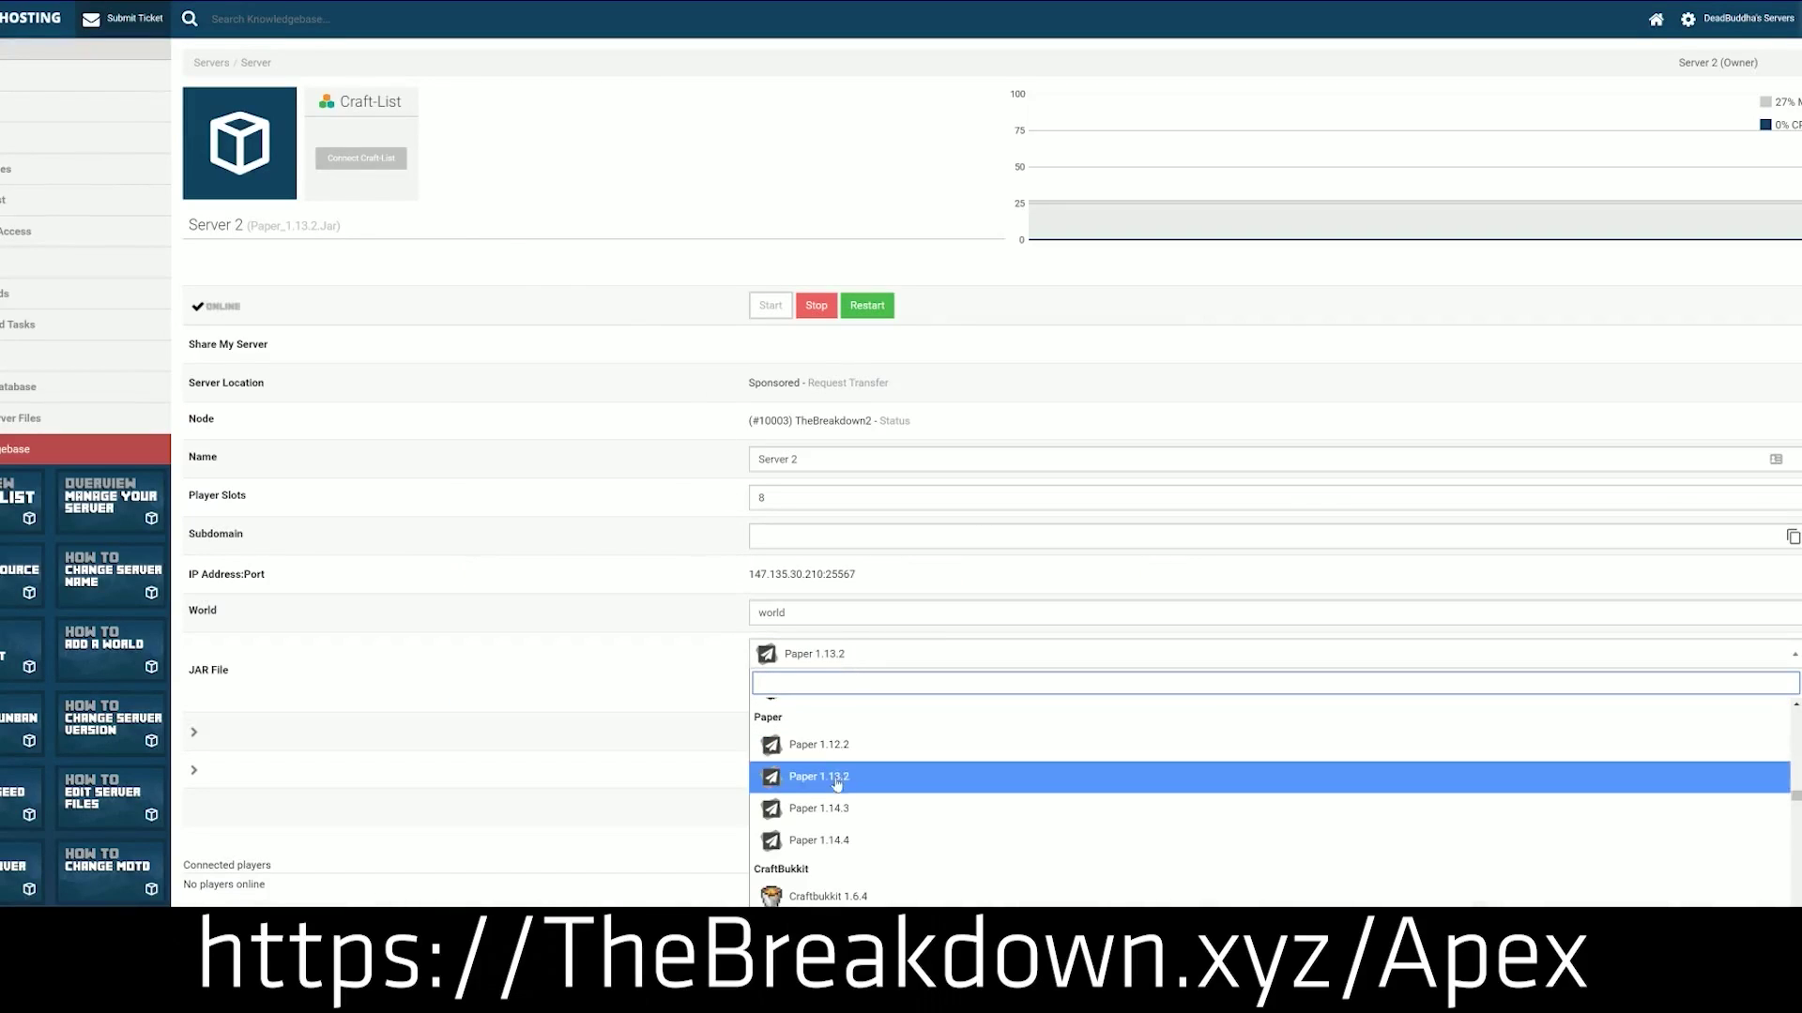
scroll(838, 807, "down", 3)
scroll(838, 815, "up", 5)
scroll(838, 813, "up", 2)
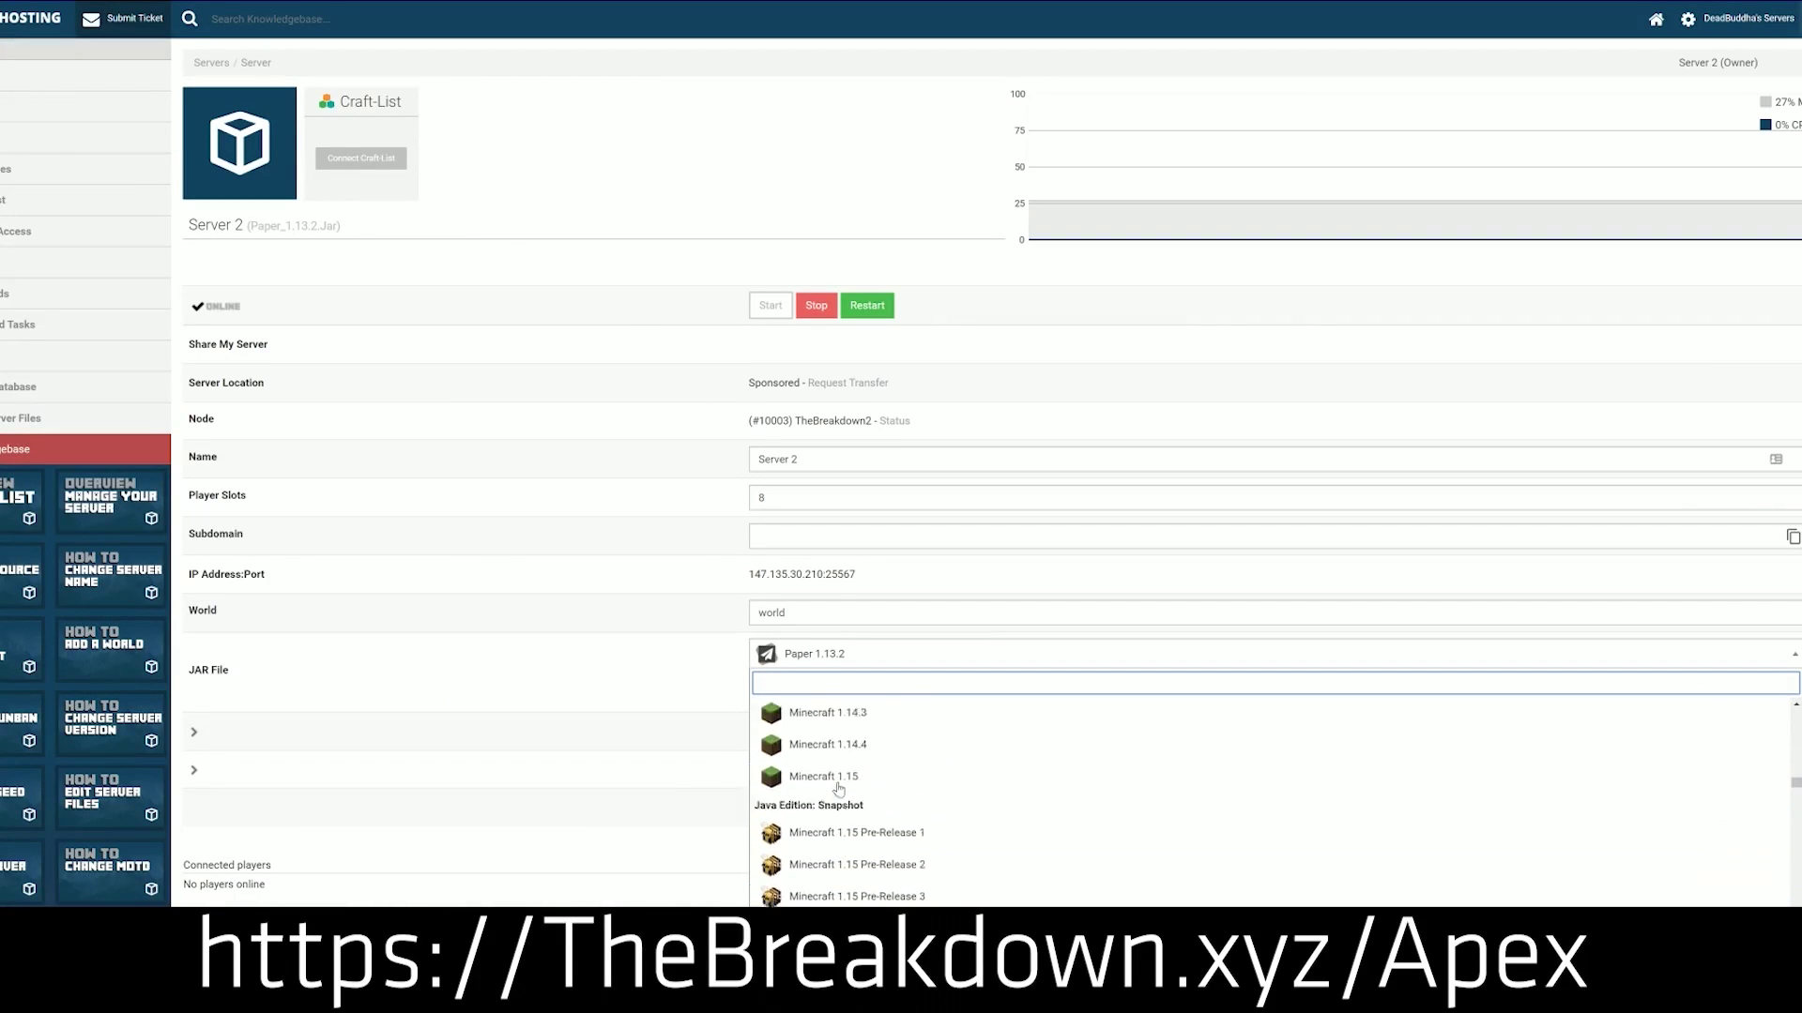
scroll(841, 807, "up", 3)
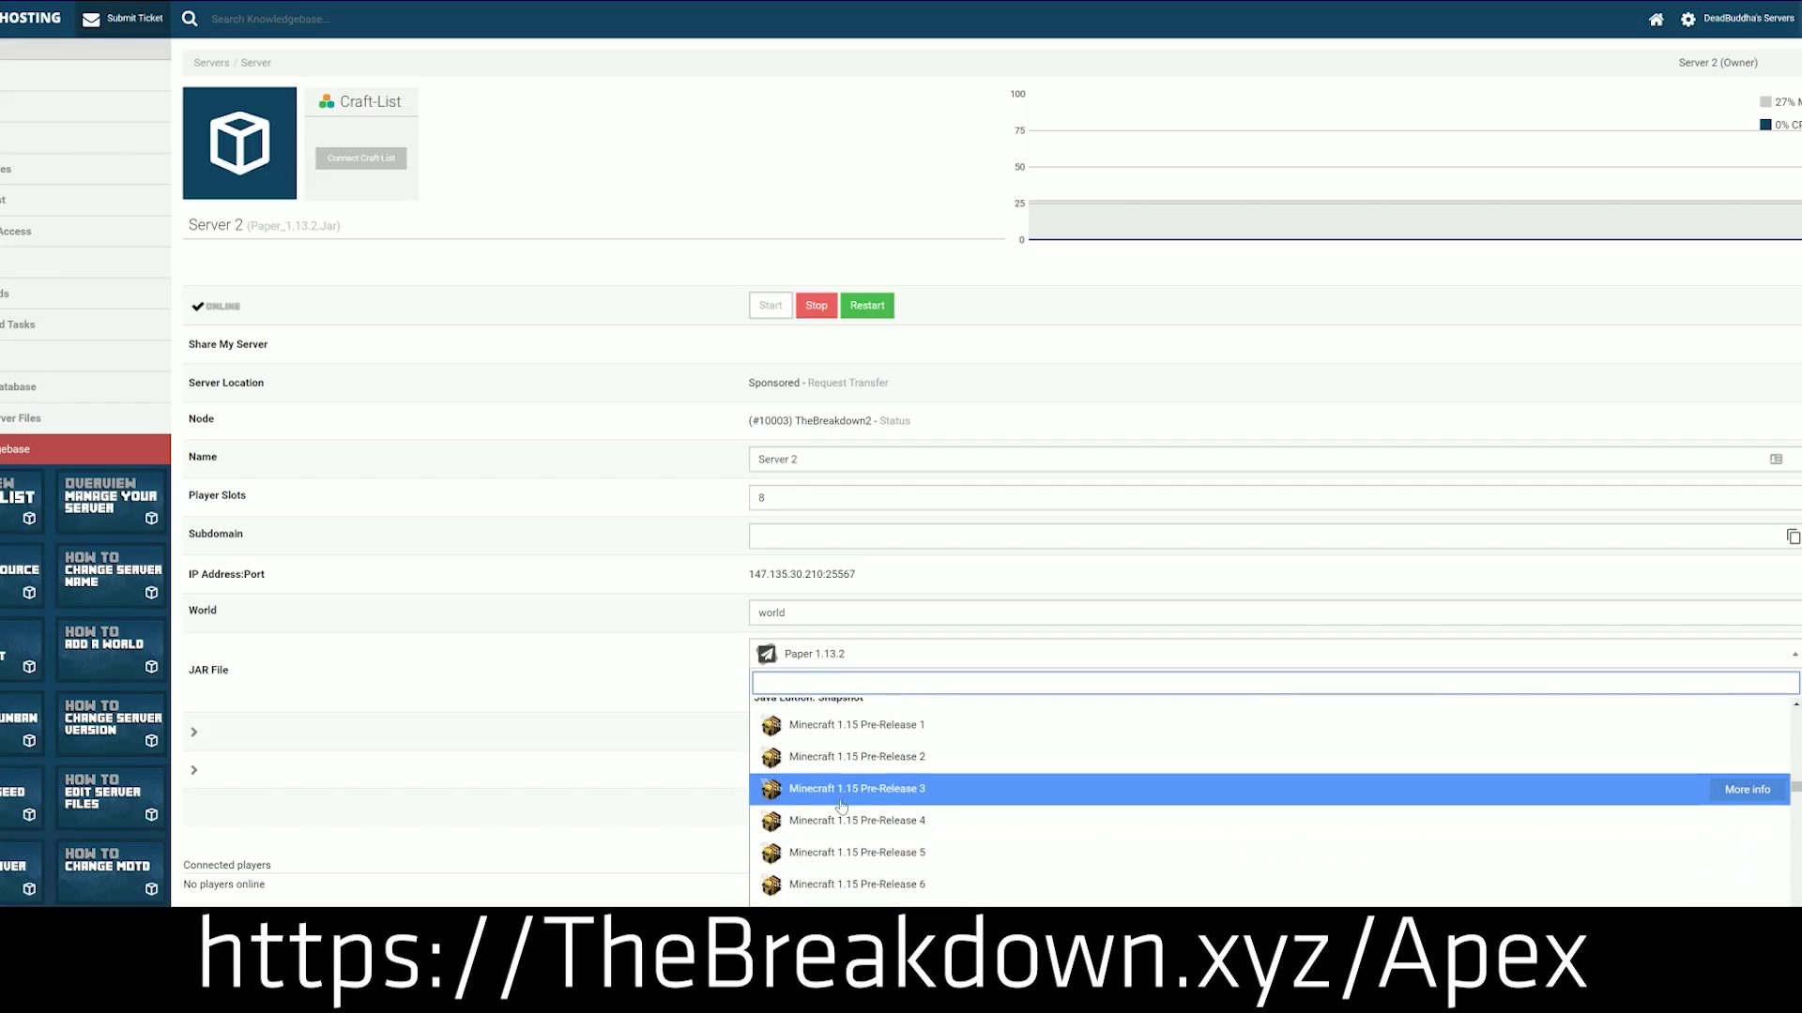
scroll(836, 812, "down", 1)
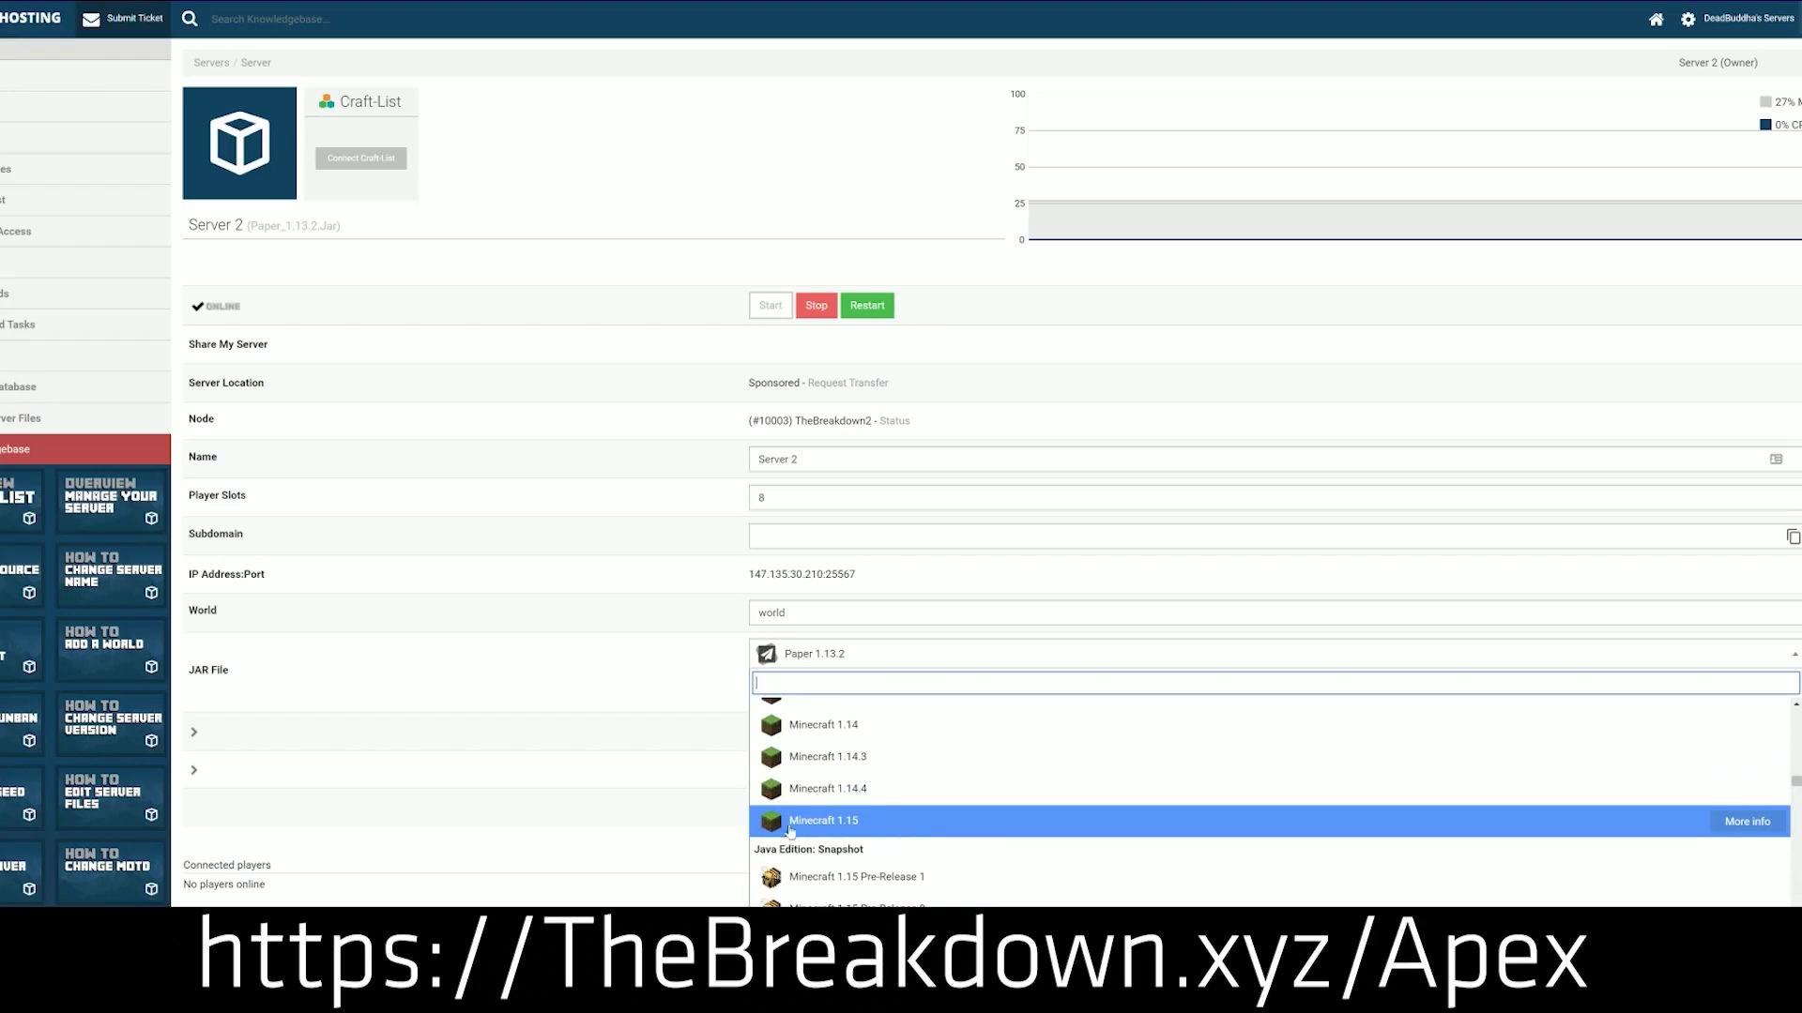
left_click(923, 825)
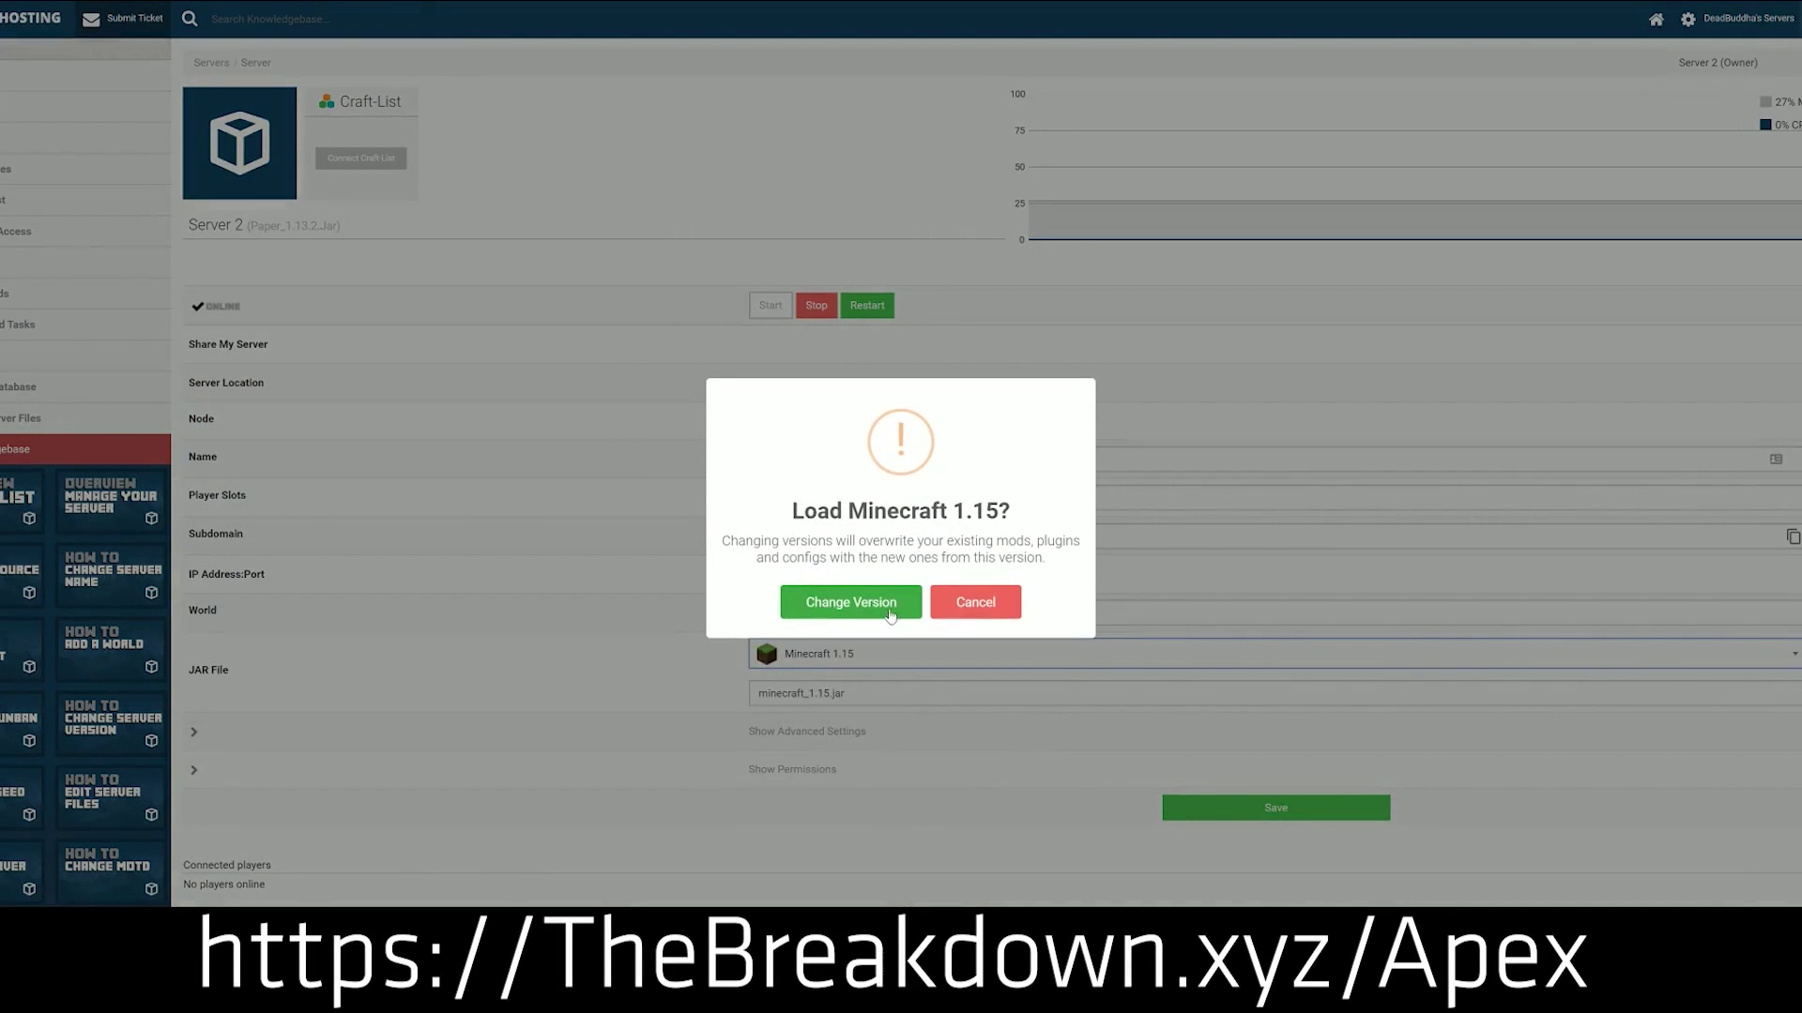
left_click(838, 603)
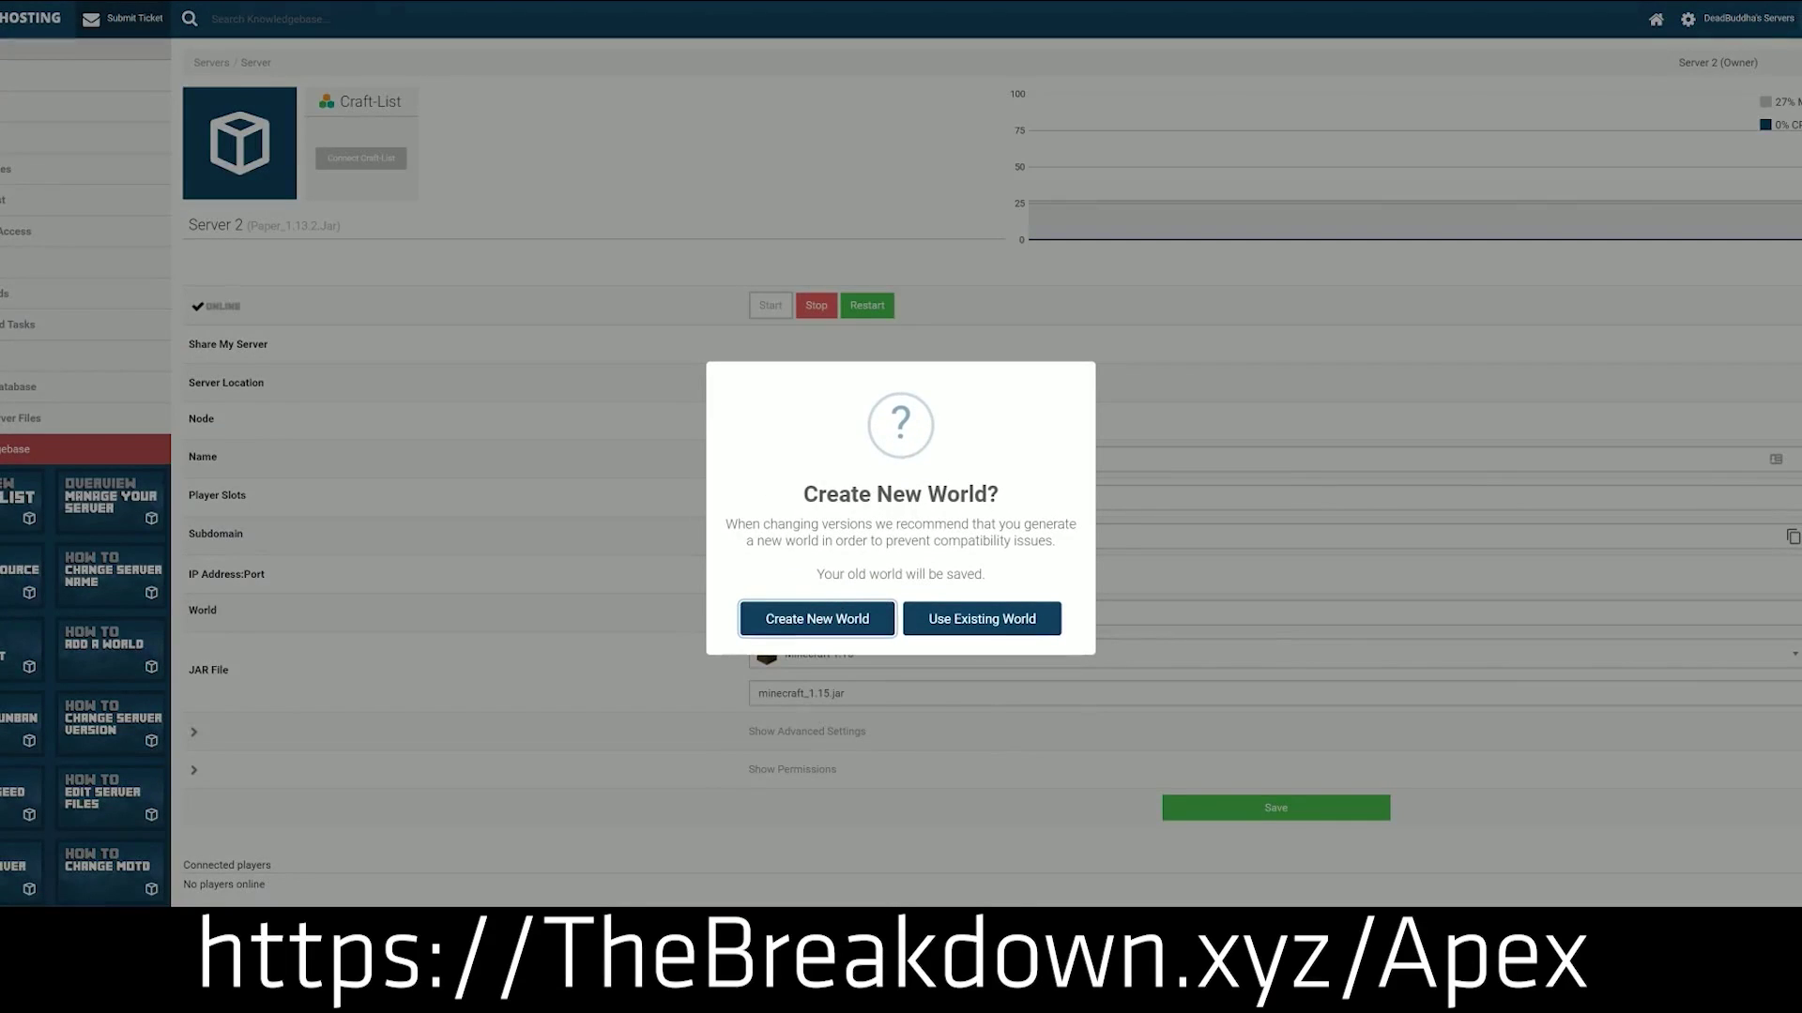
left_click(985, 619)
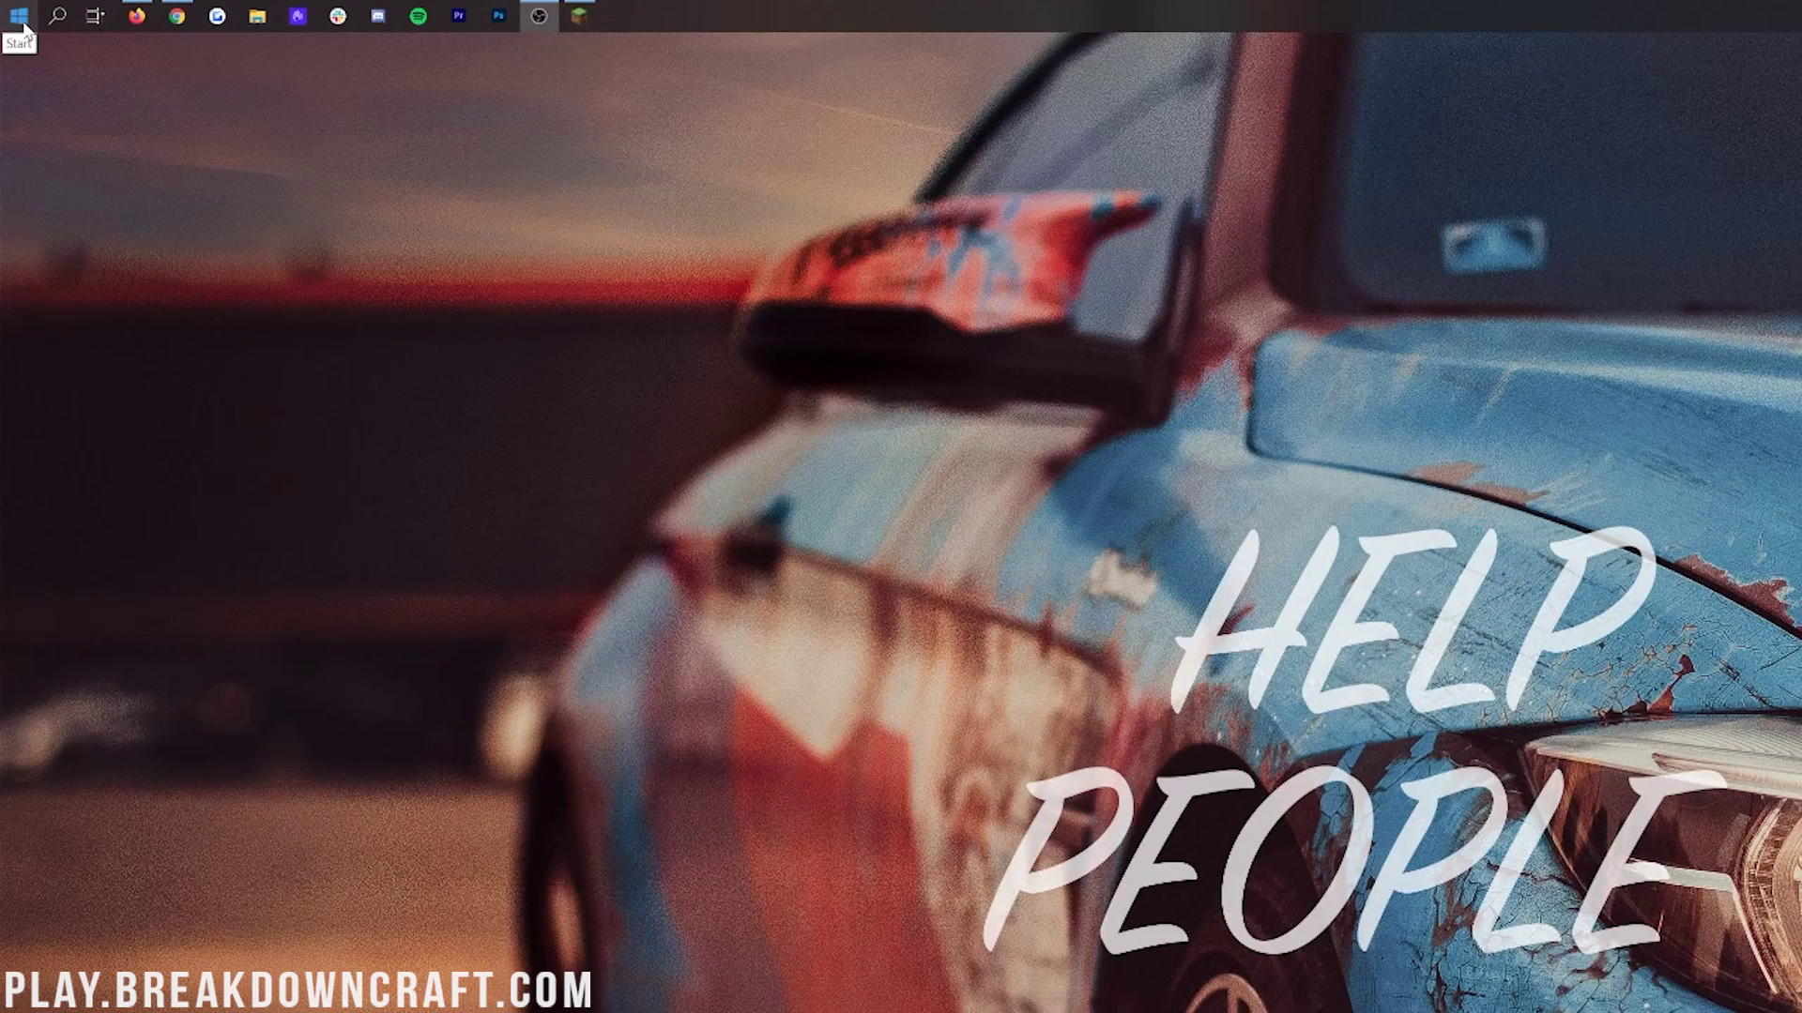
Find and open System Information, and check the PC's installed, total and available physical memory.
left_click(23, 28)
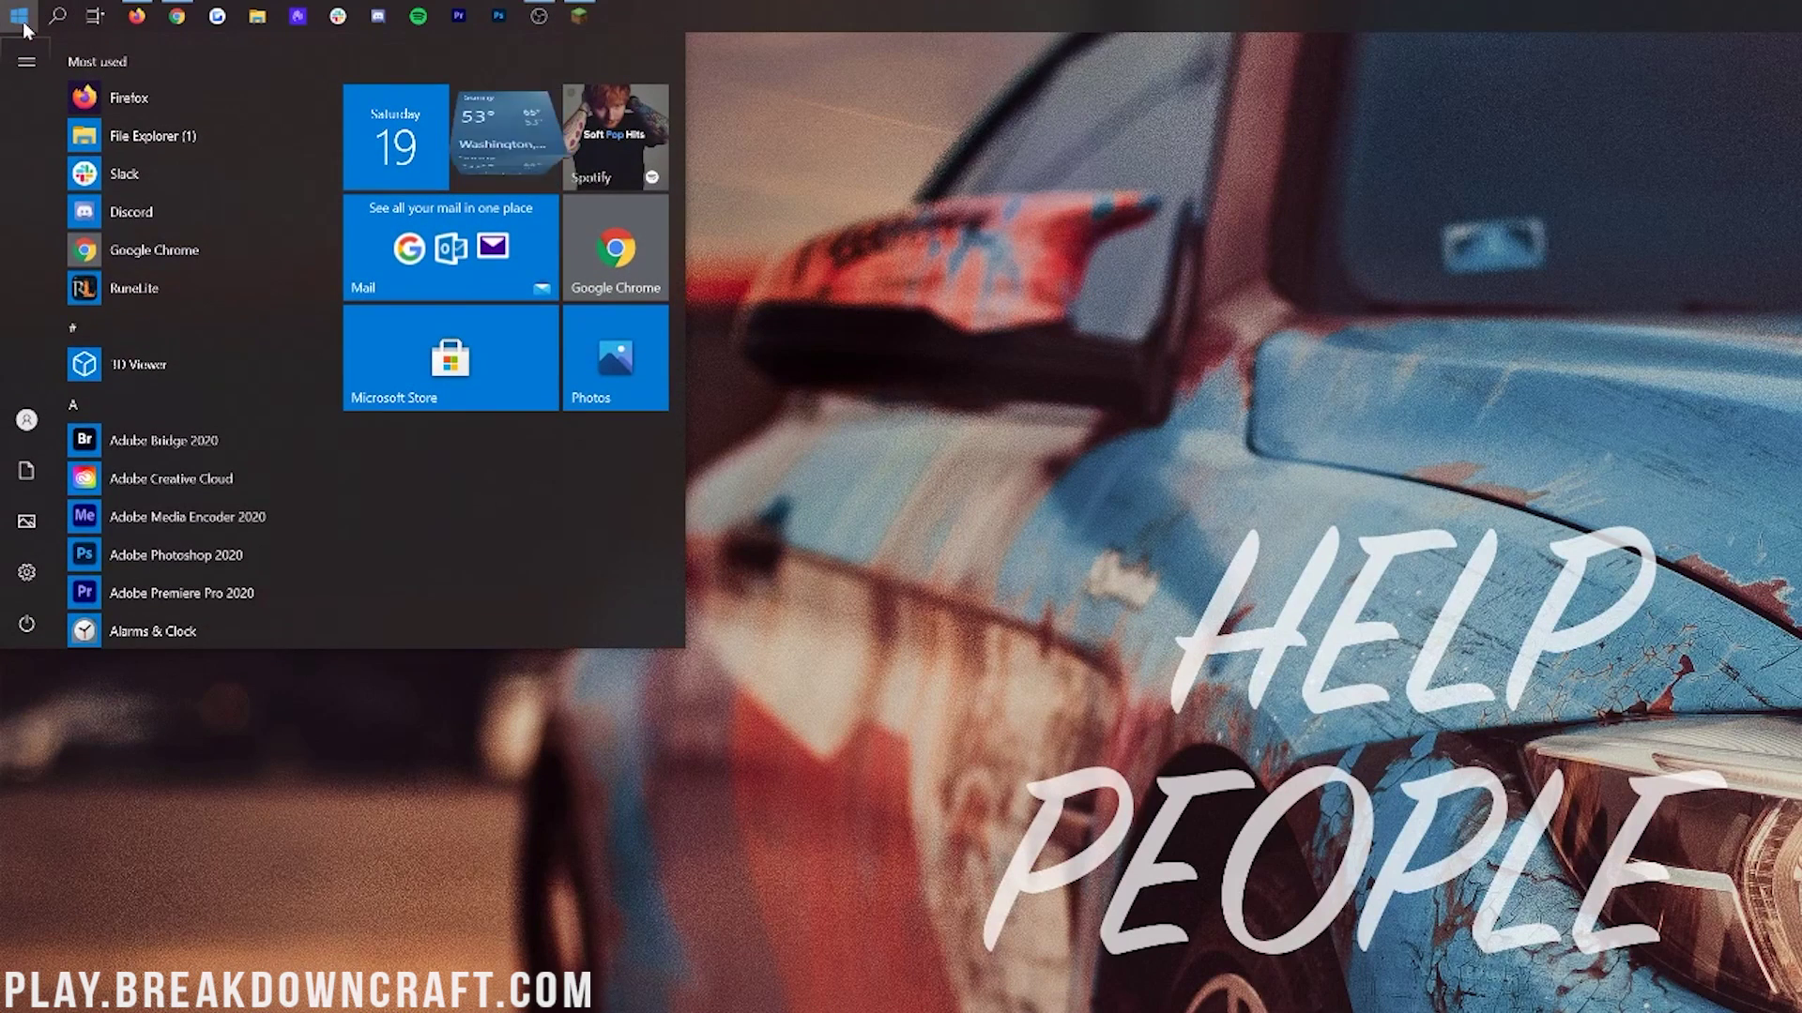
type("system")
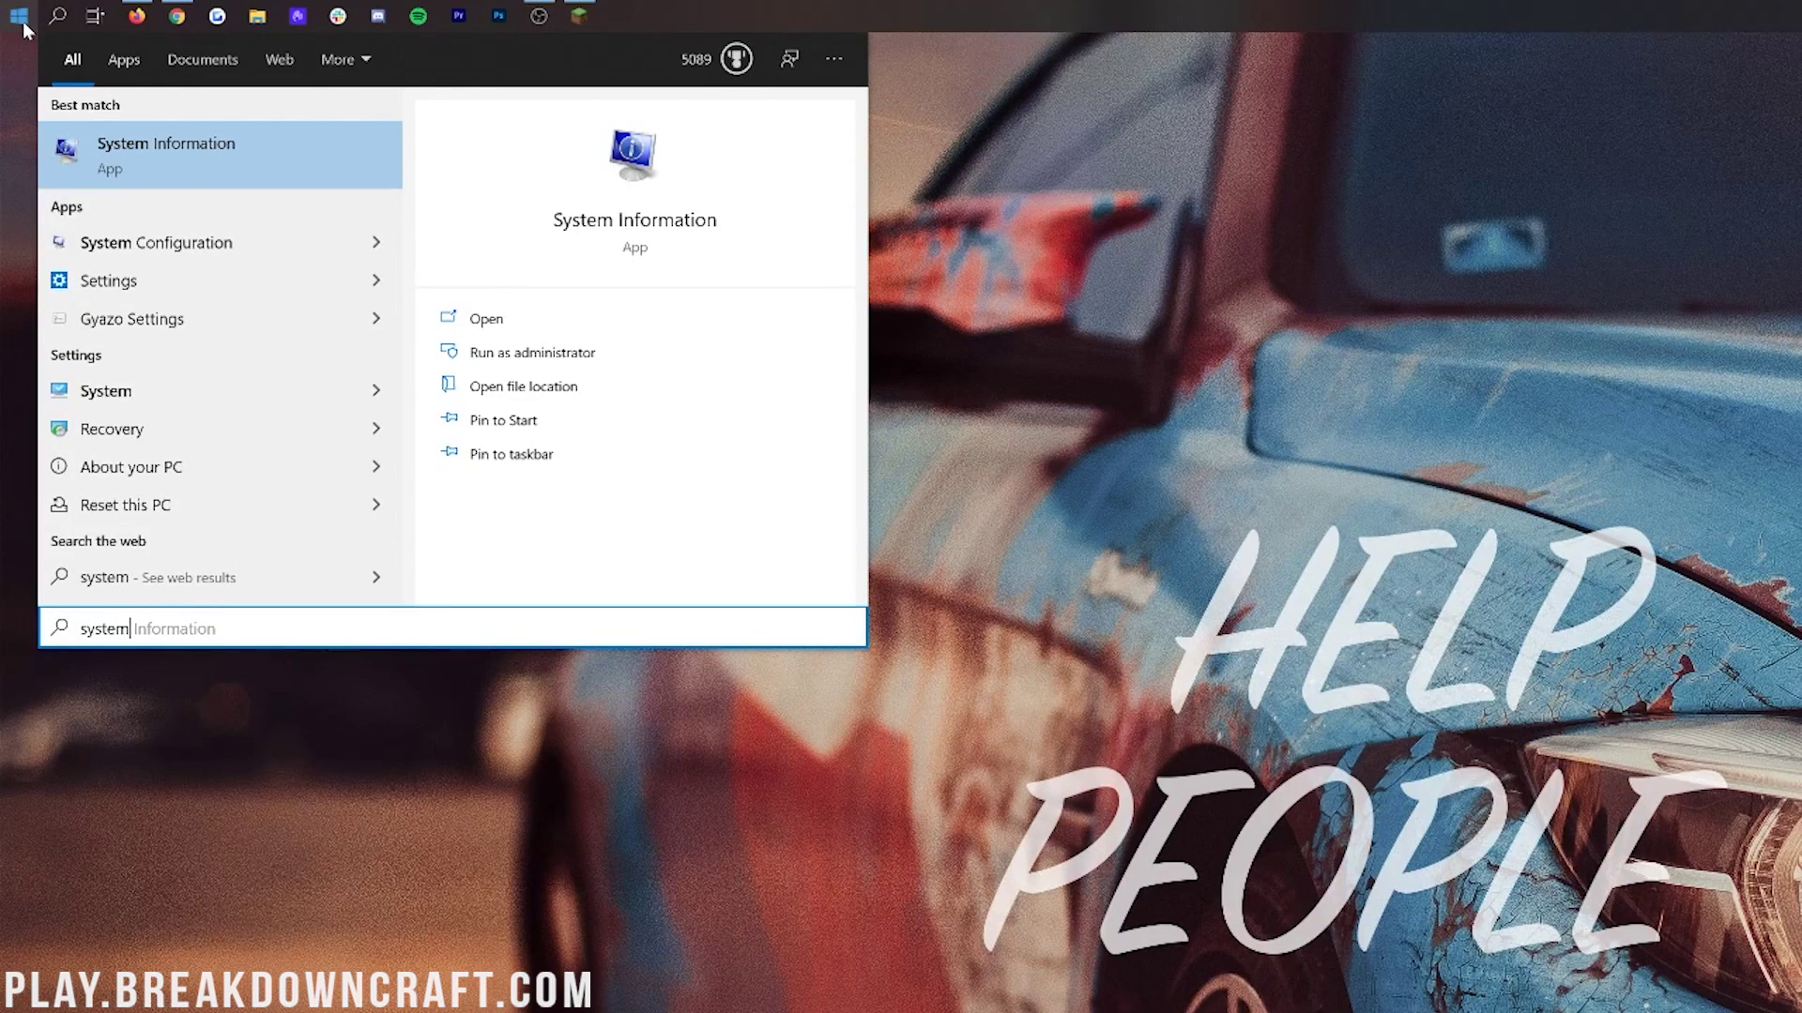
left_click(173, 160)
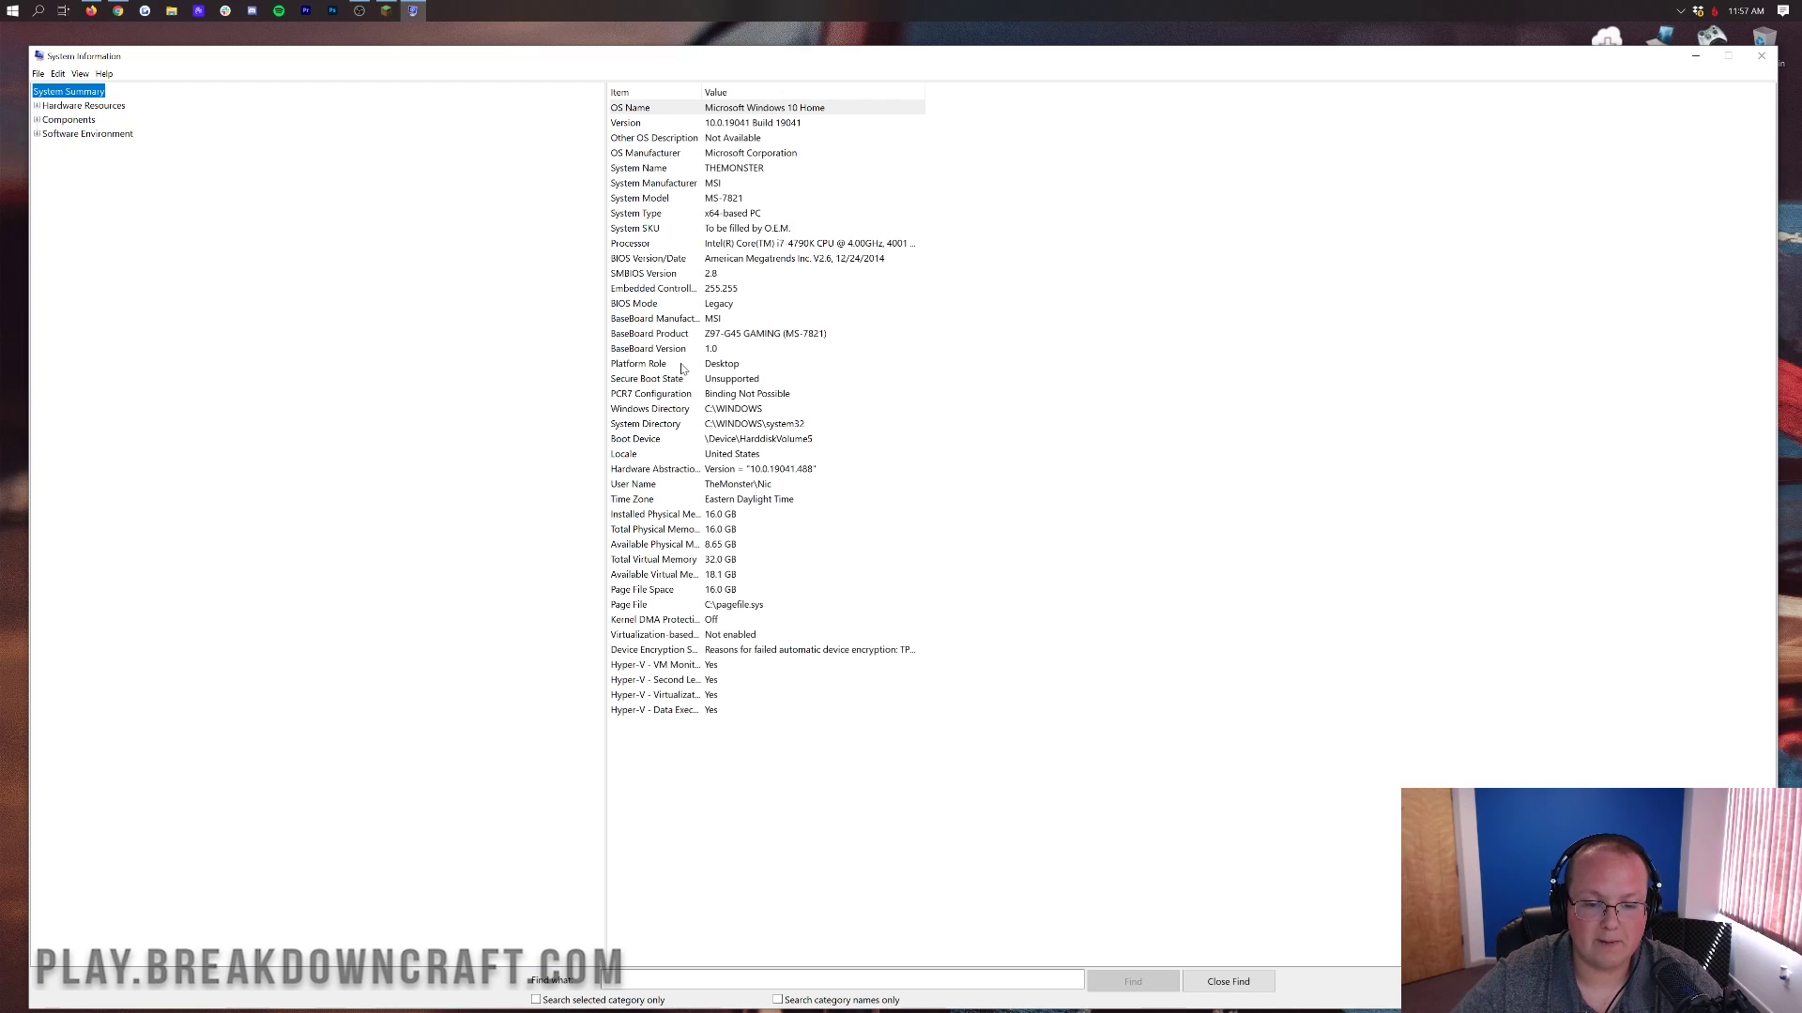
left_click(696, 544)
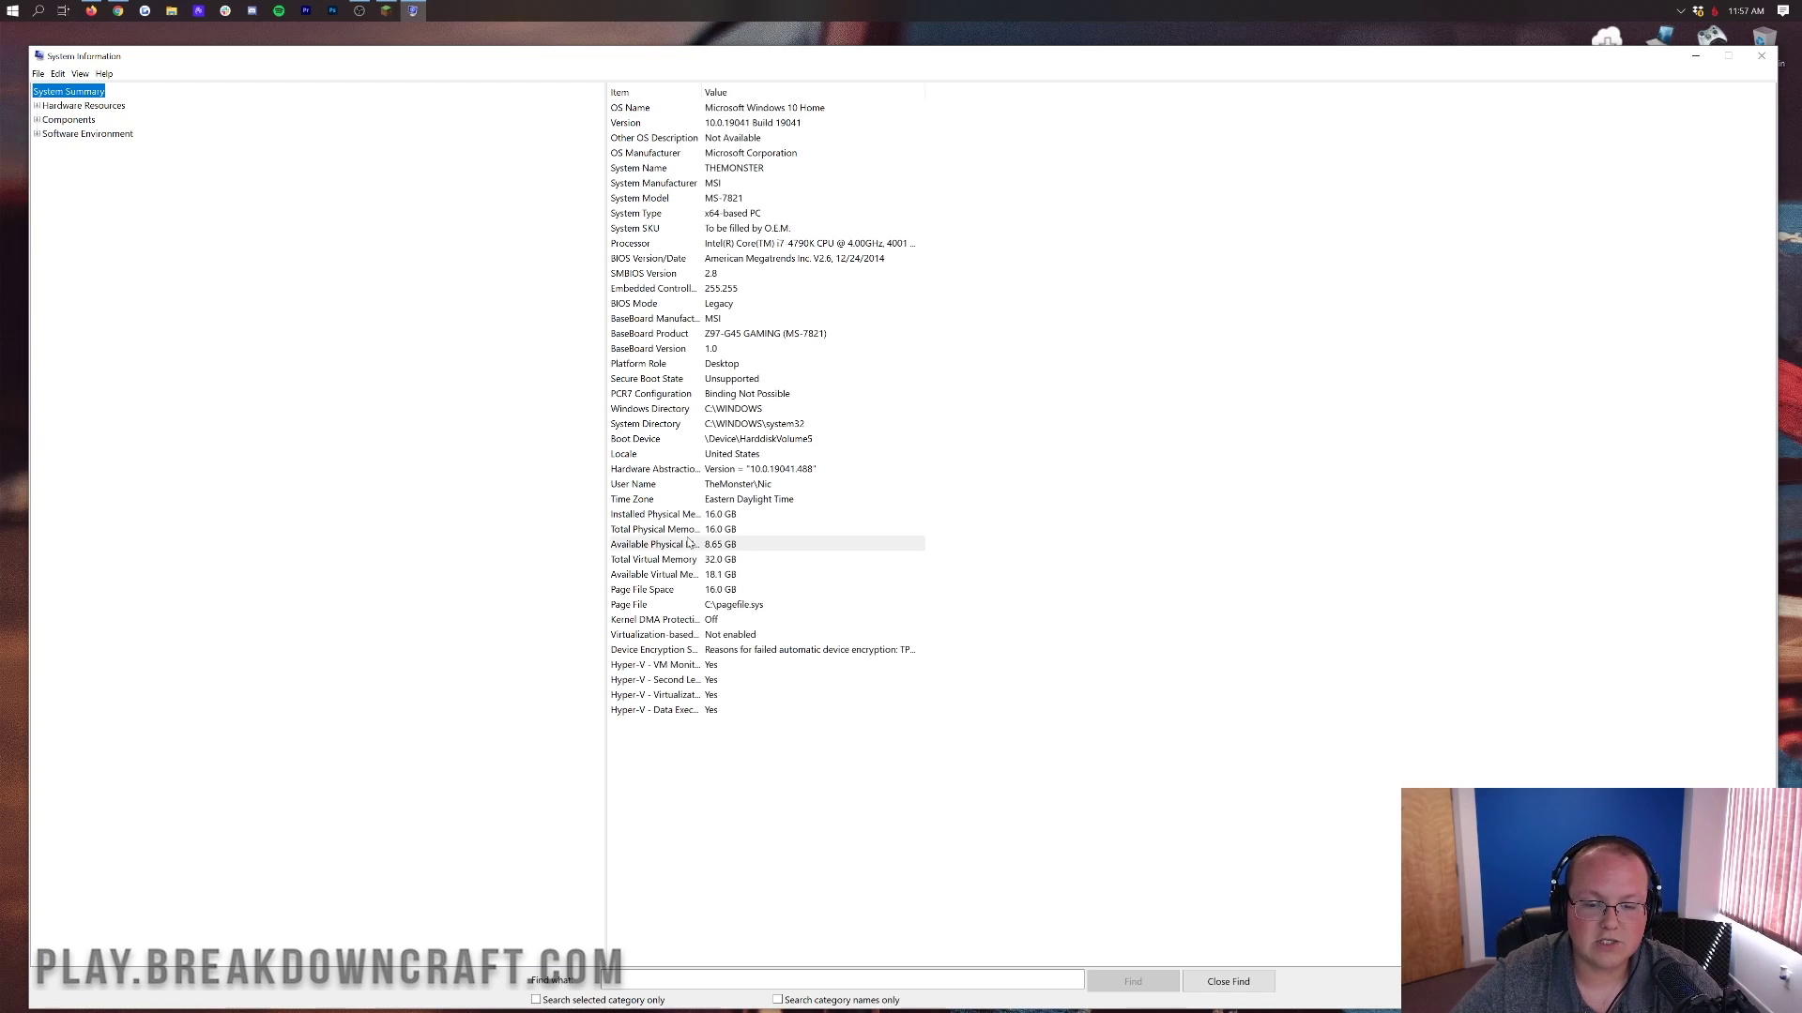
left_click(710, 530)
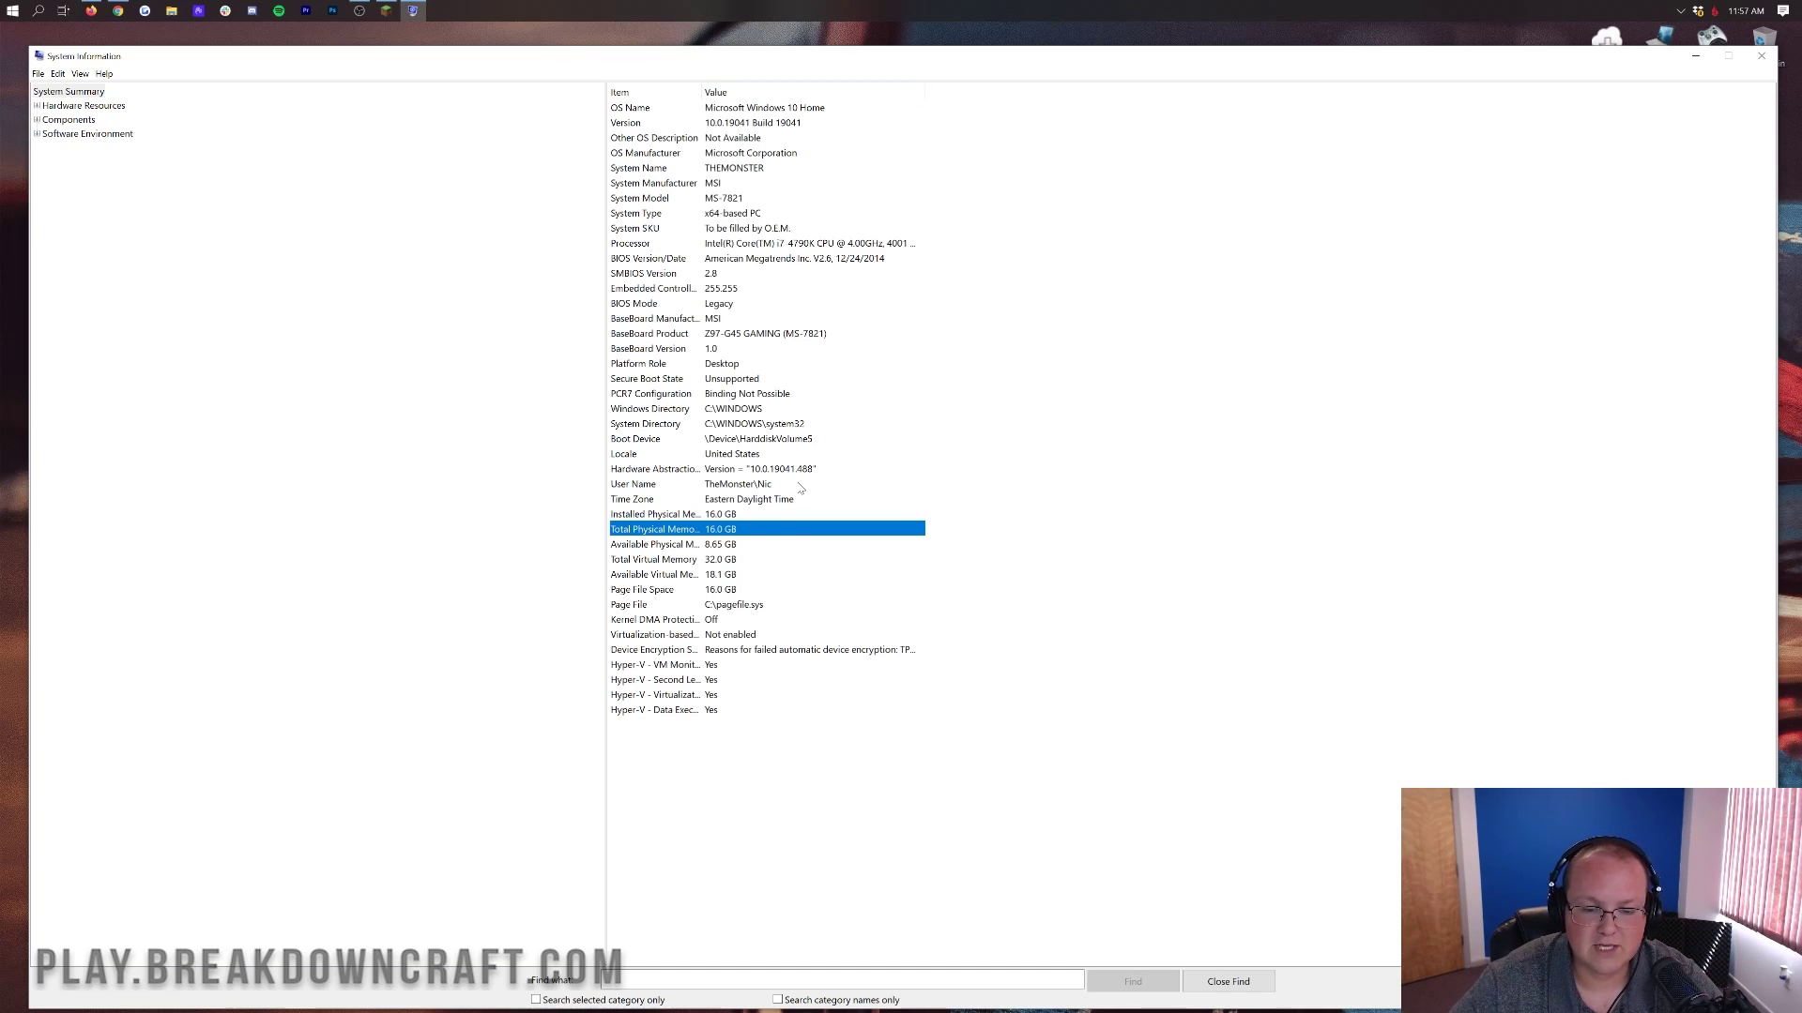
left_click(731, 519)
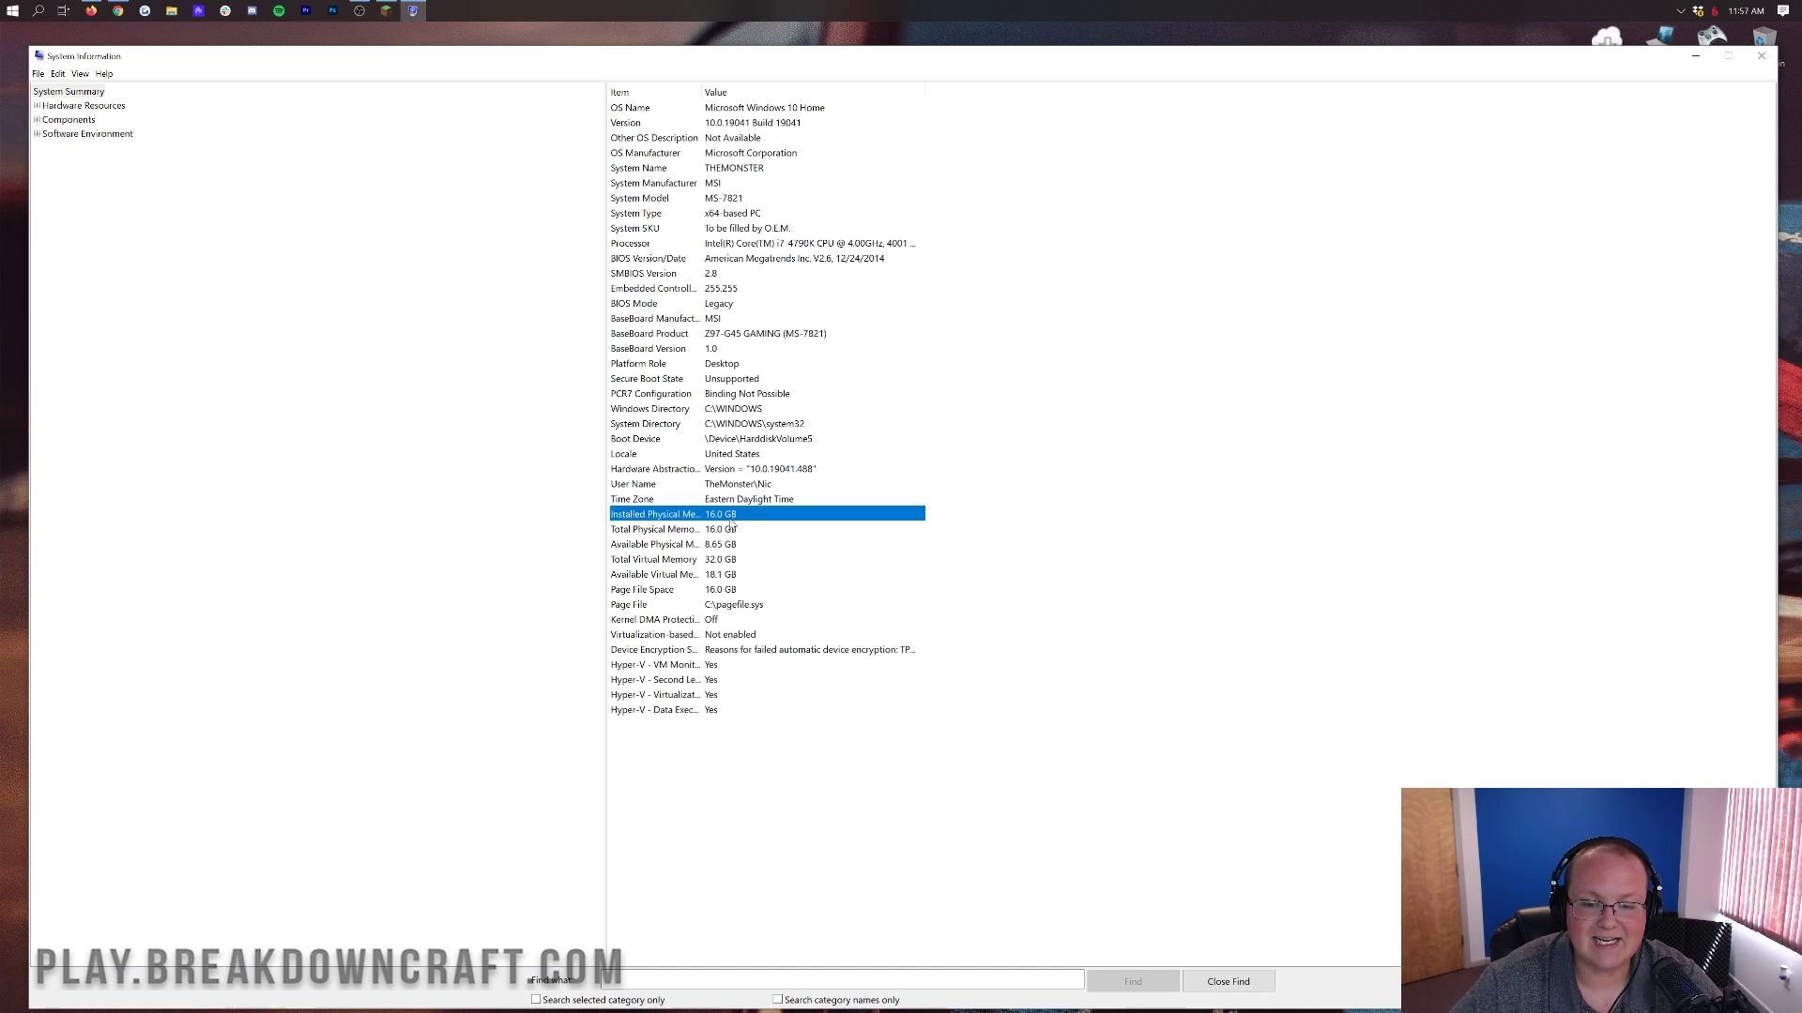
left_click(731, 529)
left_click(731, 518)
left_click(730, 529)
left_click(727, 518)
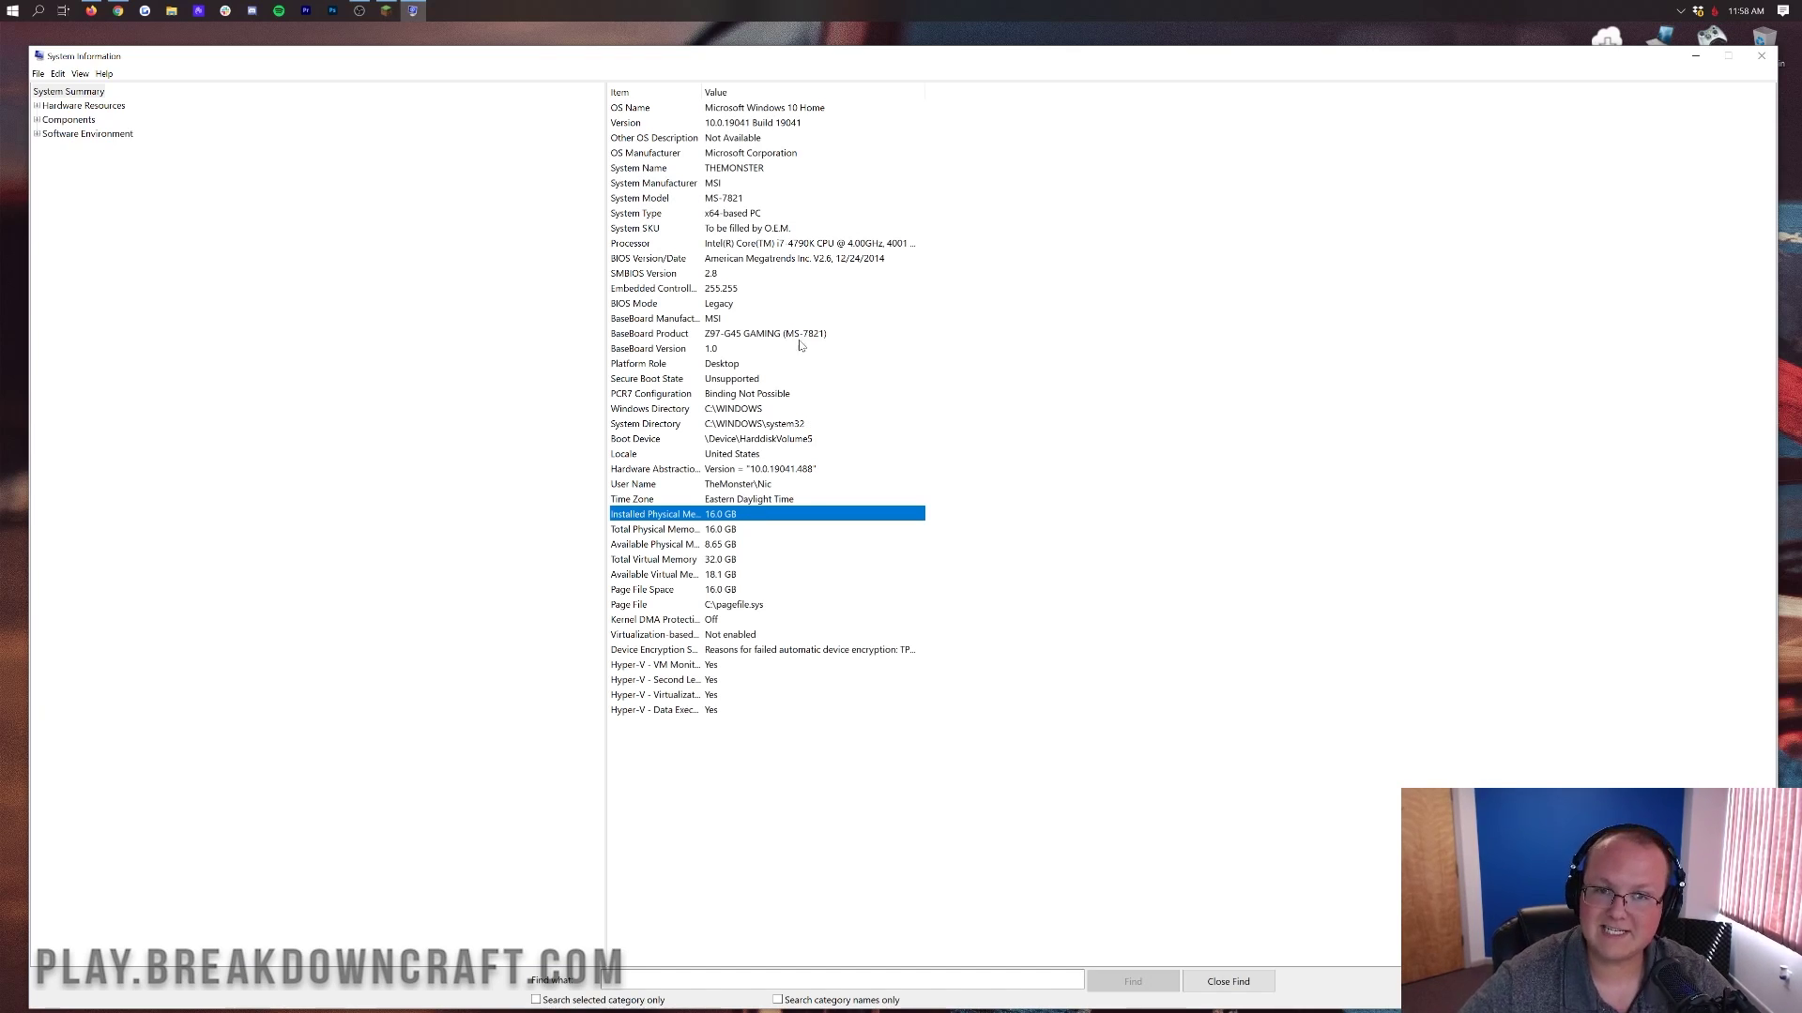
Refresh the system summary and check the PC's system type, closing System Information when done.
key("F5")
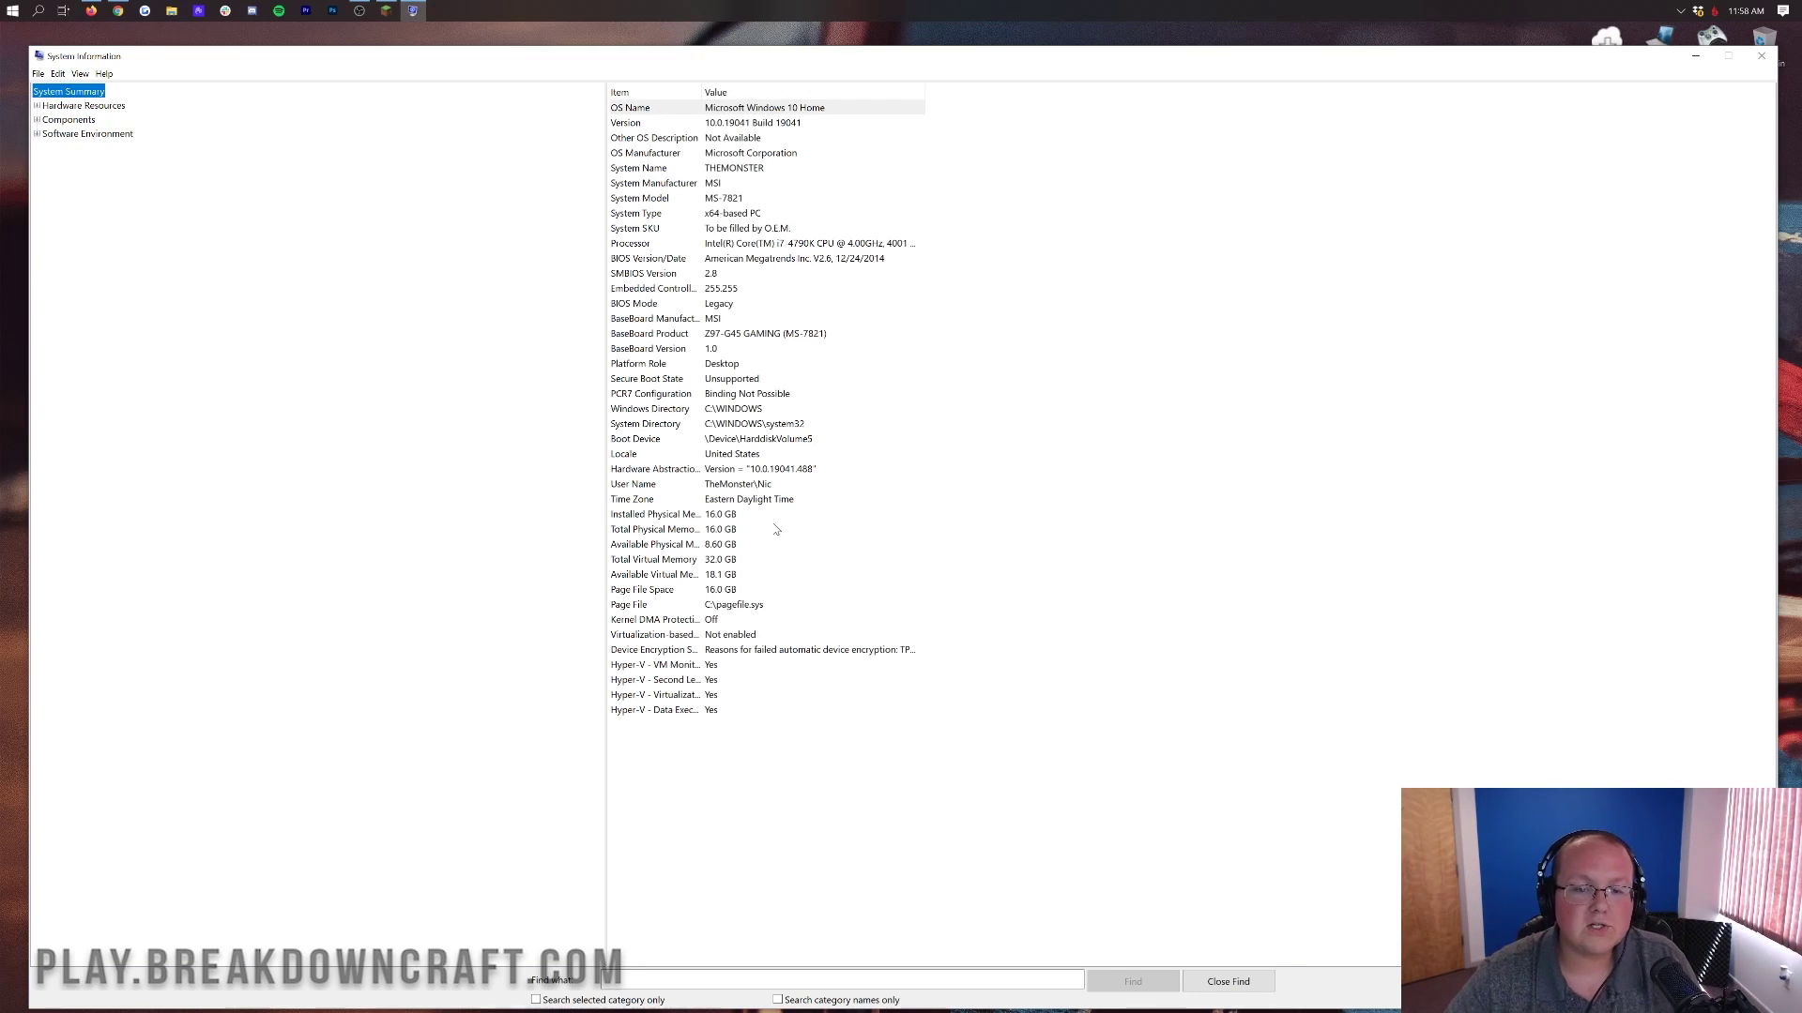
left_click(713, 214)
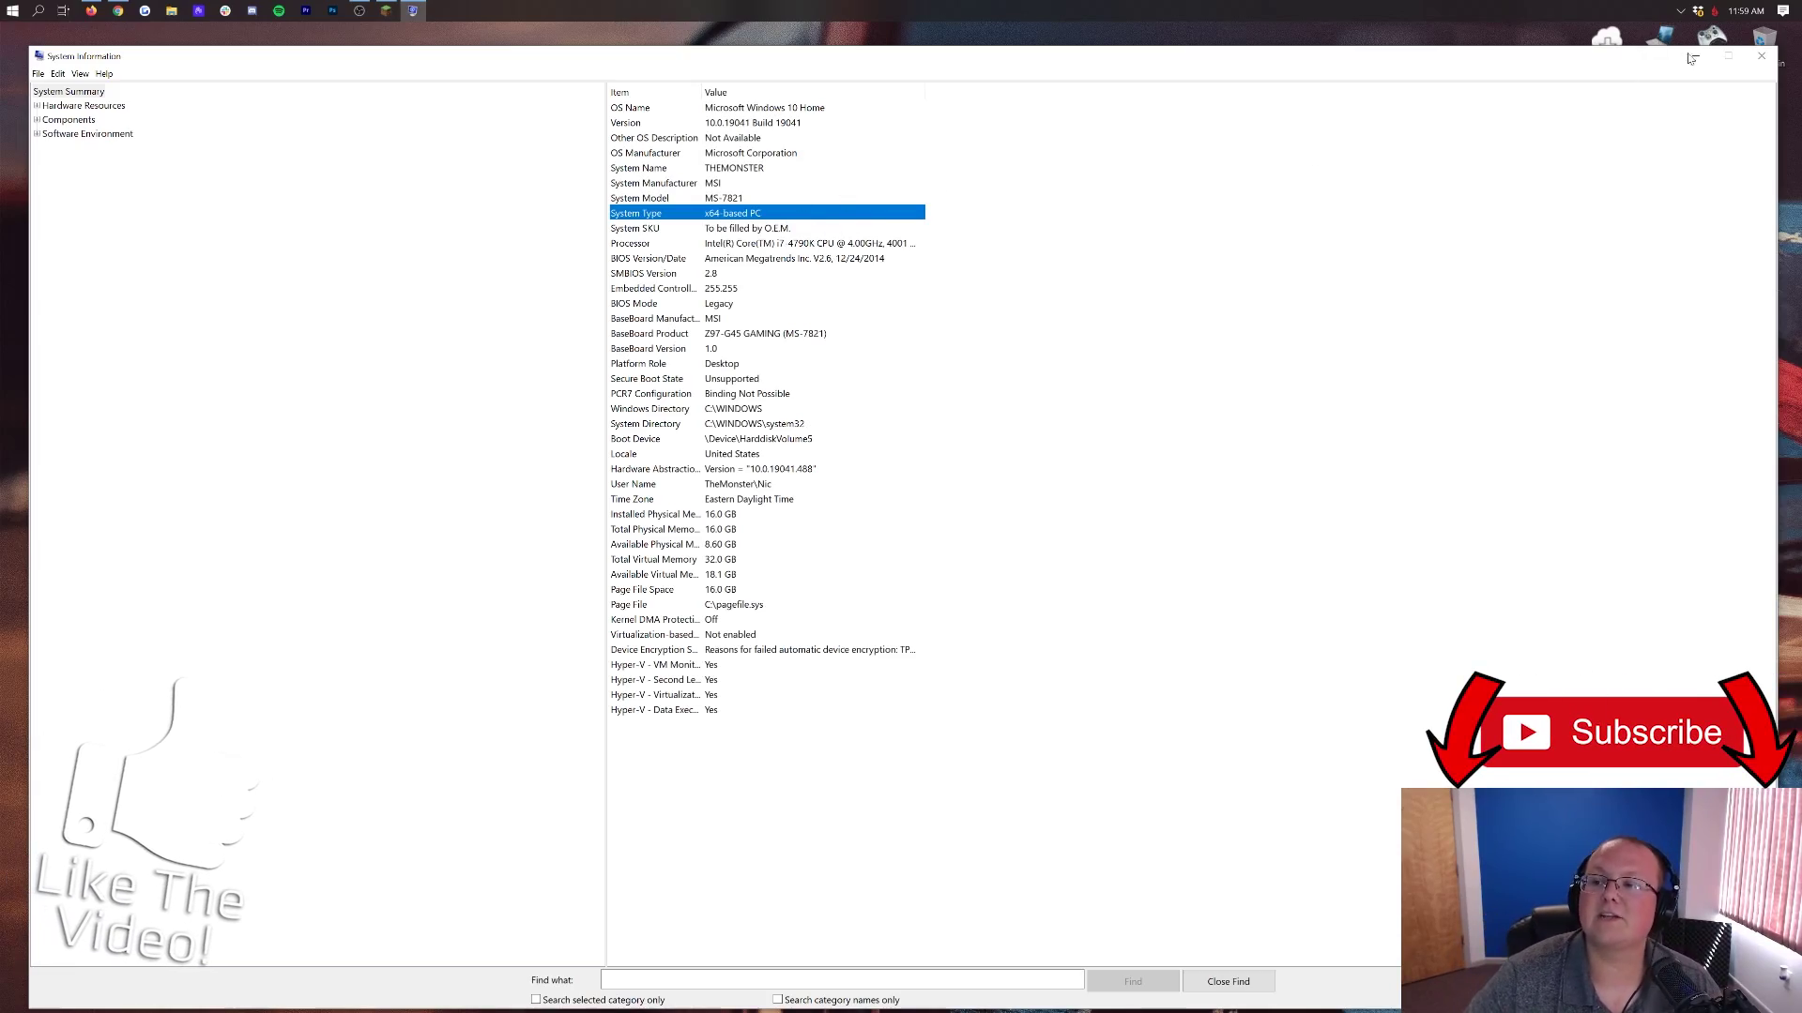
left_click(1761, 56)
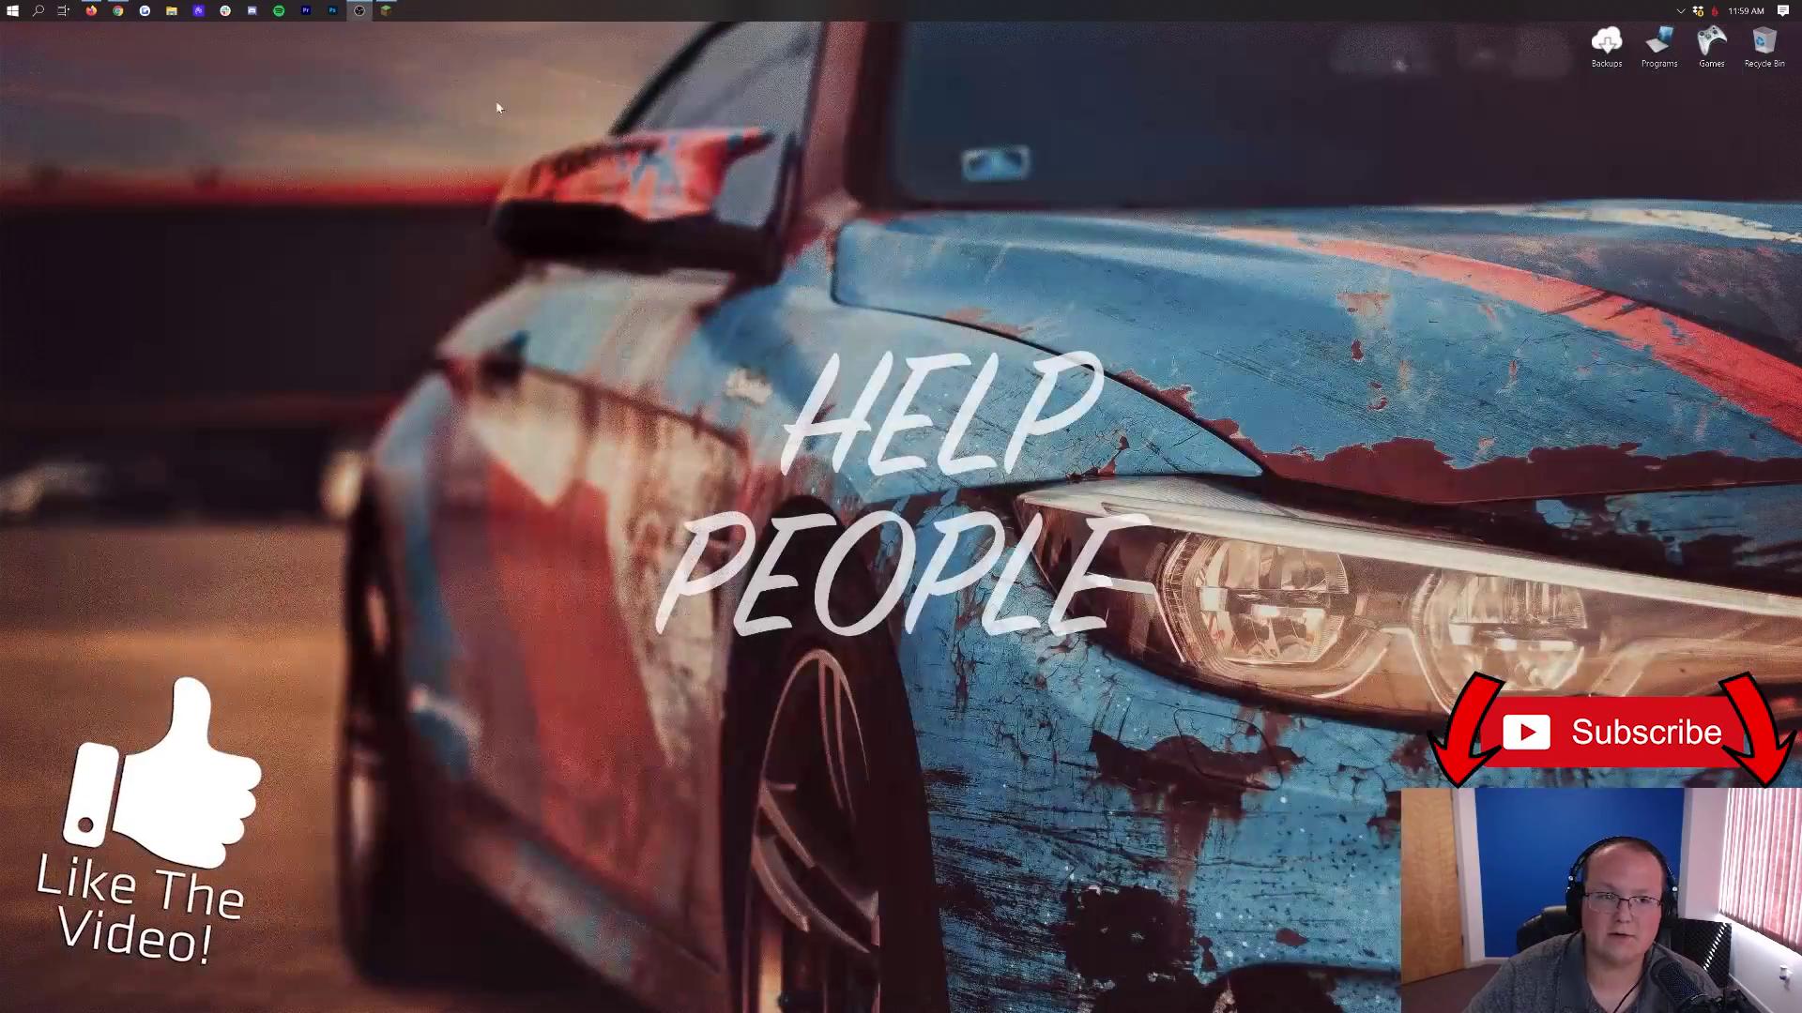
Switch to Chrome and look over the article on downloading and installing Java for Minecraft.
left_click(118, 11)
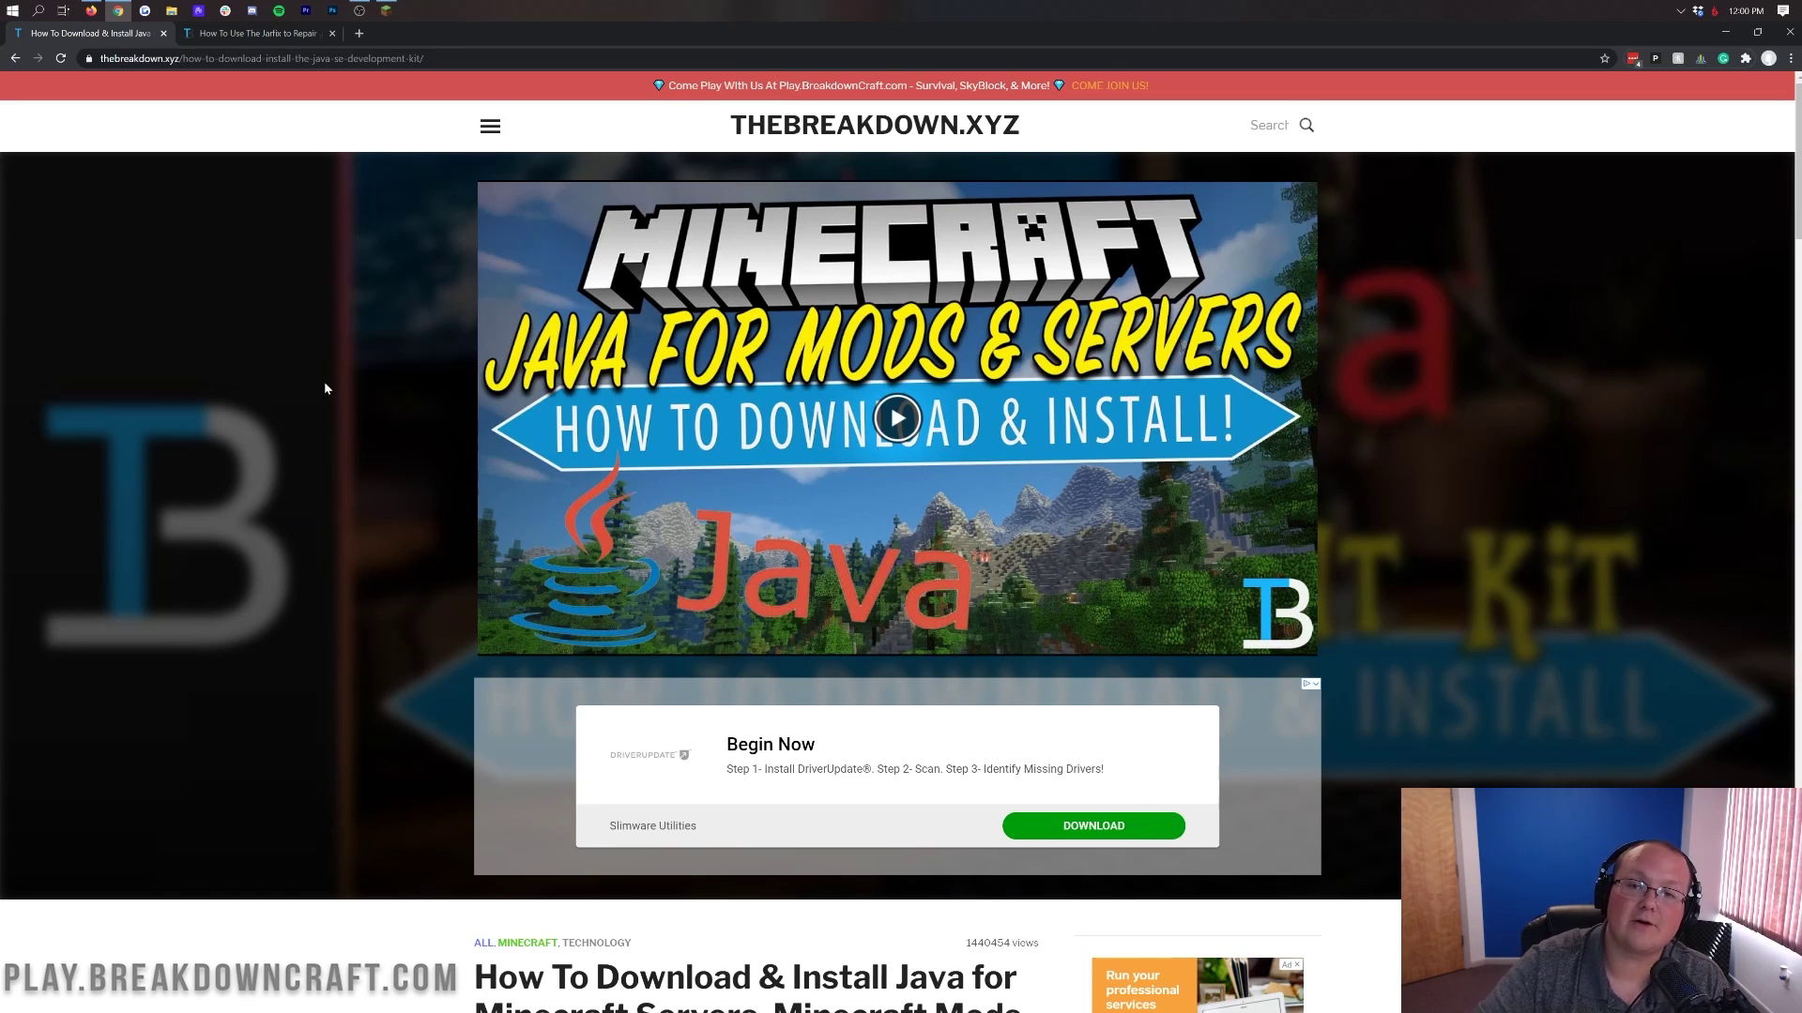
scroll(324, 381, "down", 5)
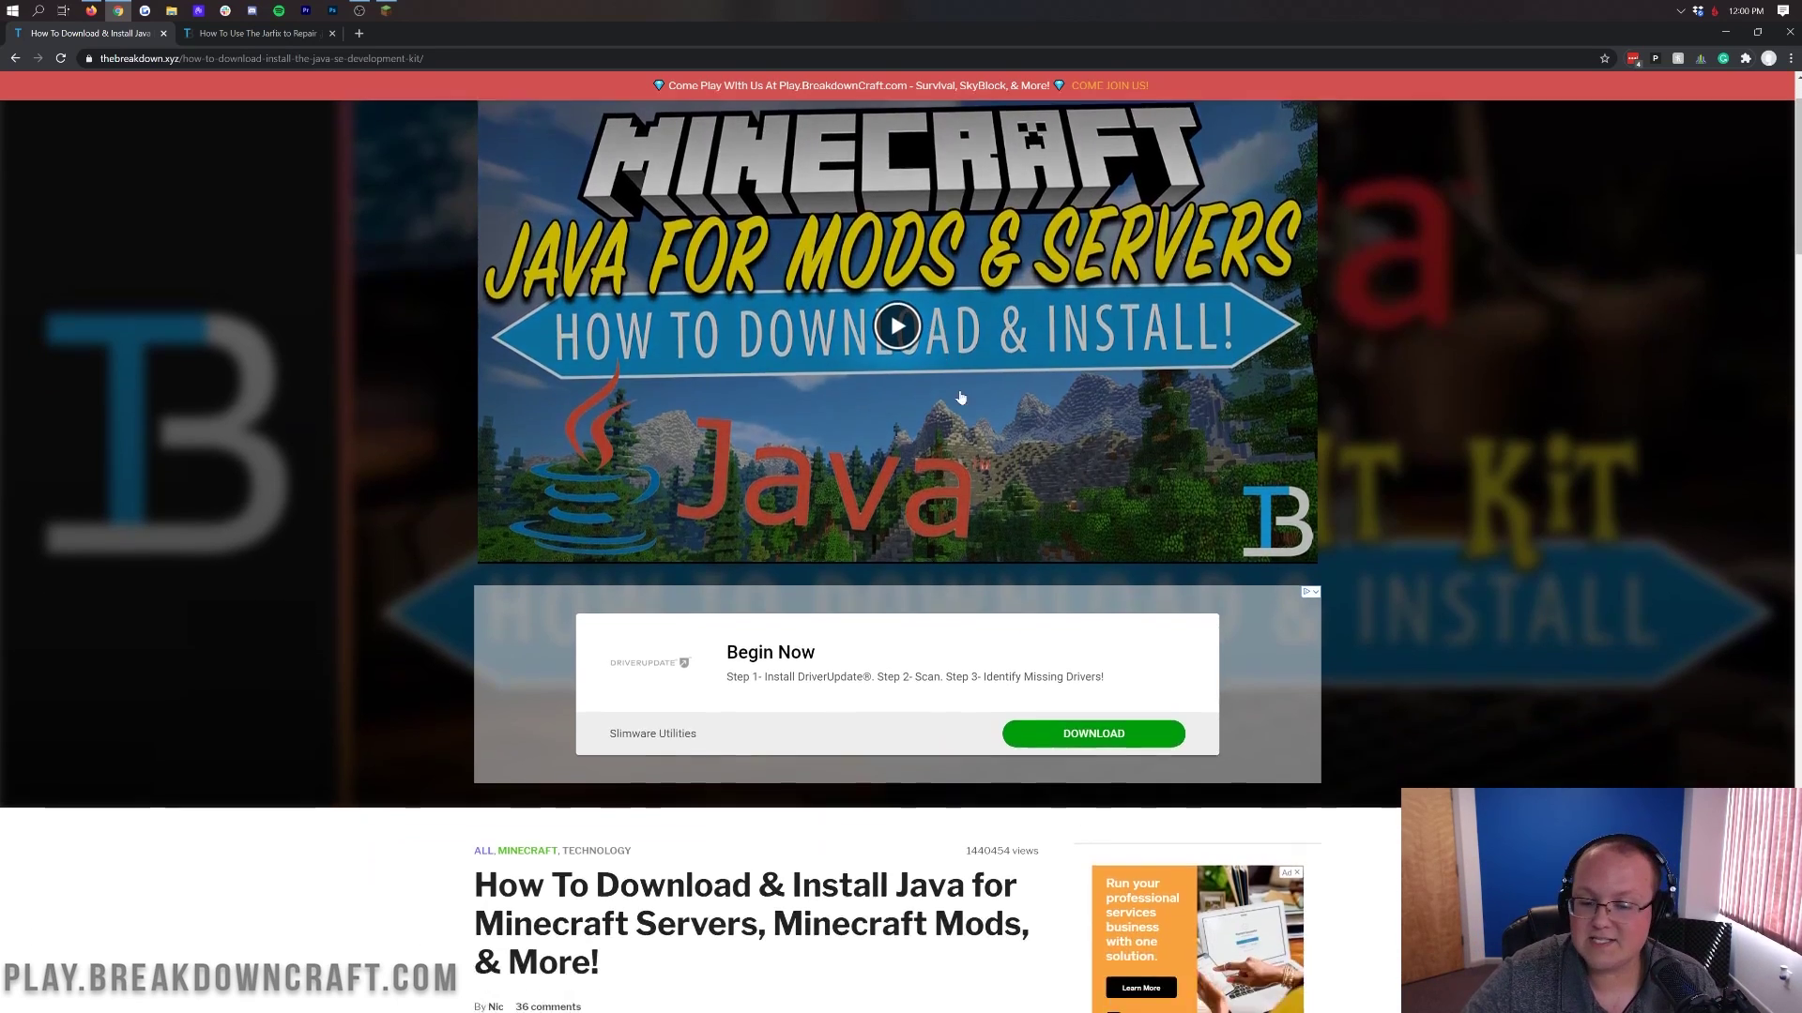
scroll(900, 553, "down", 19)
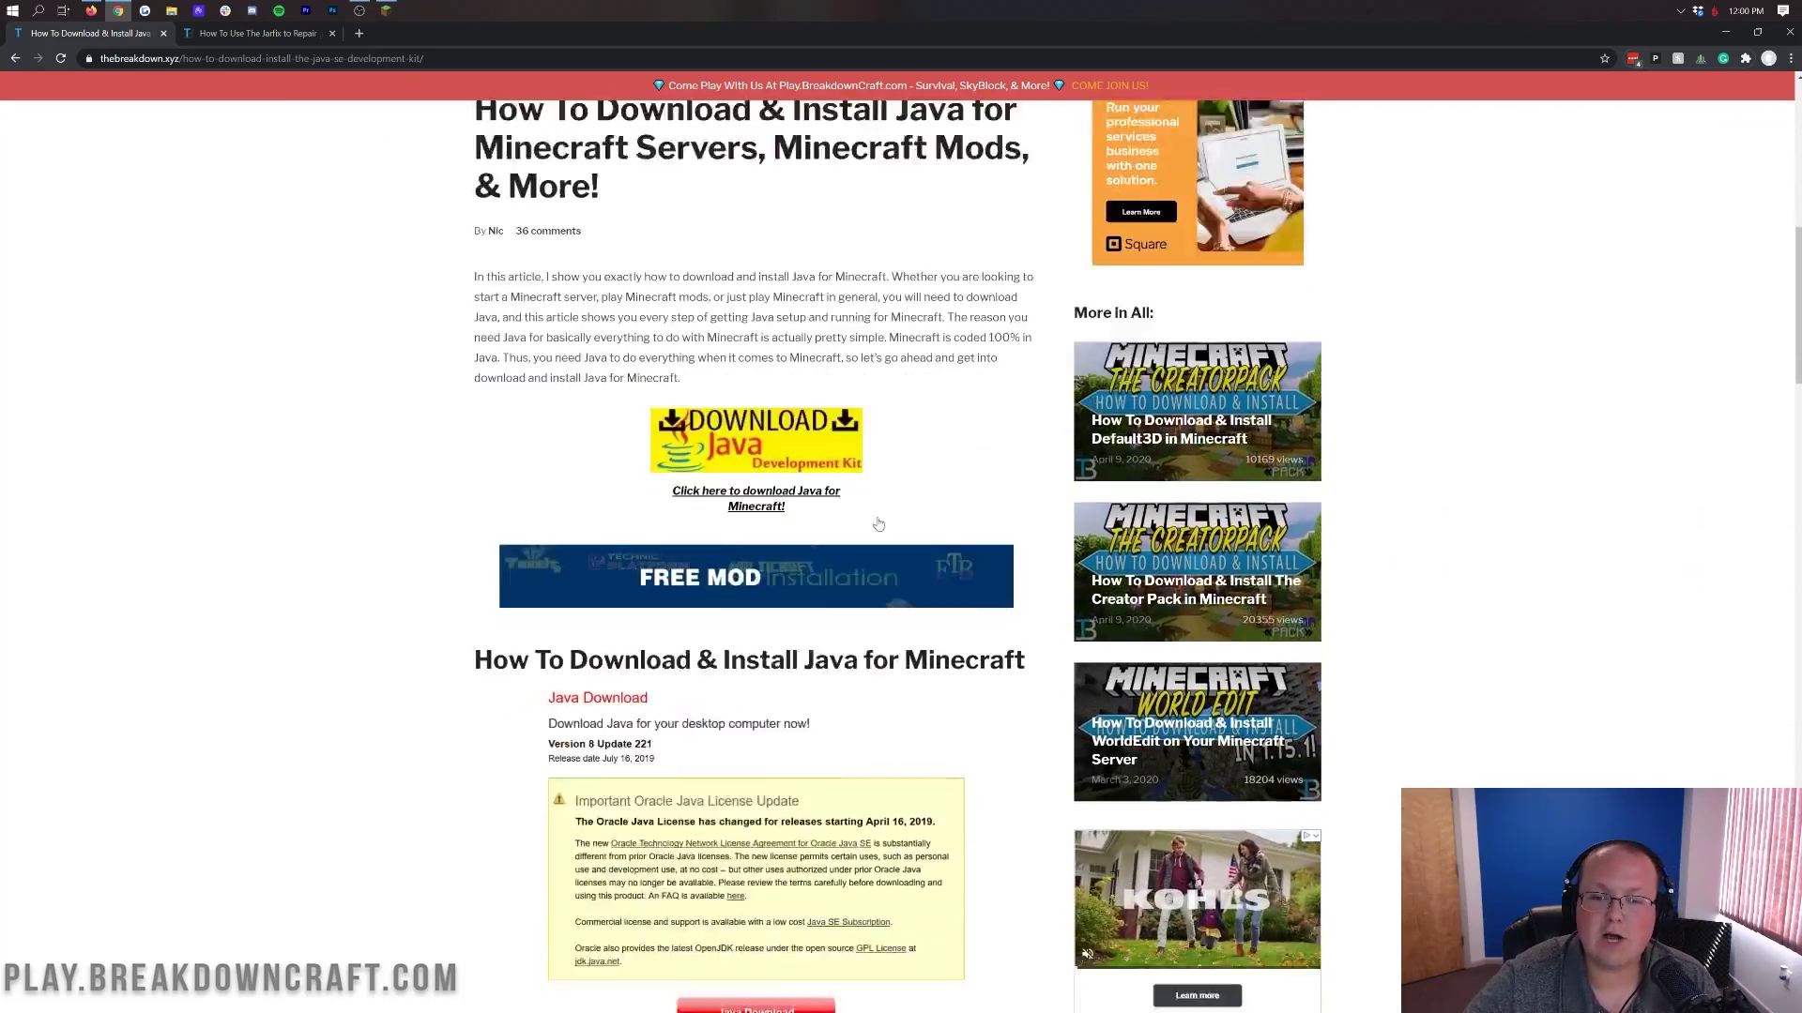
scroll(873, 507, "up", 20)
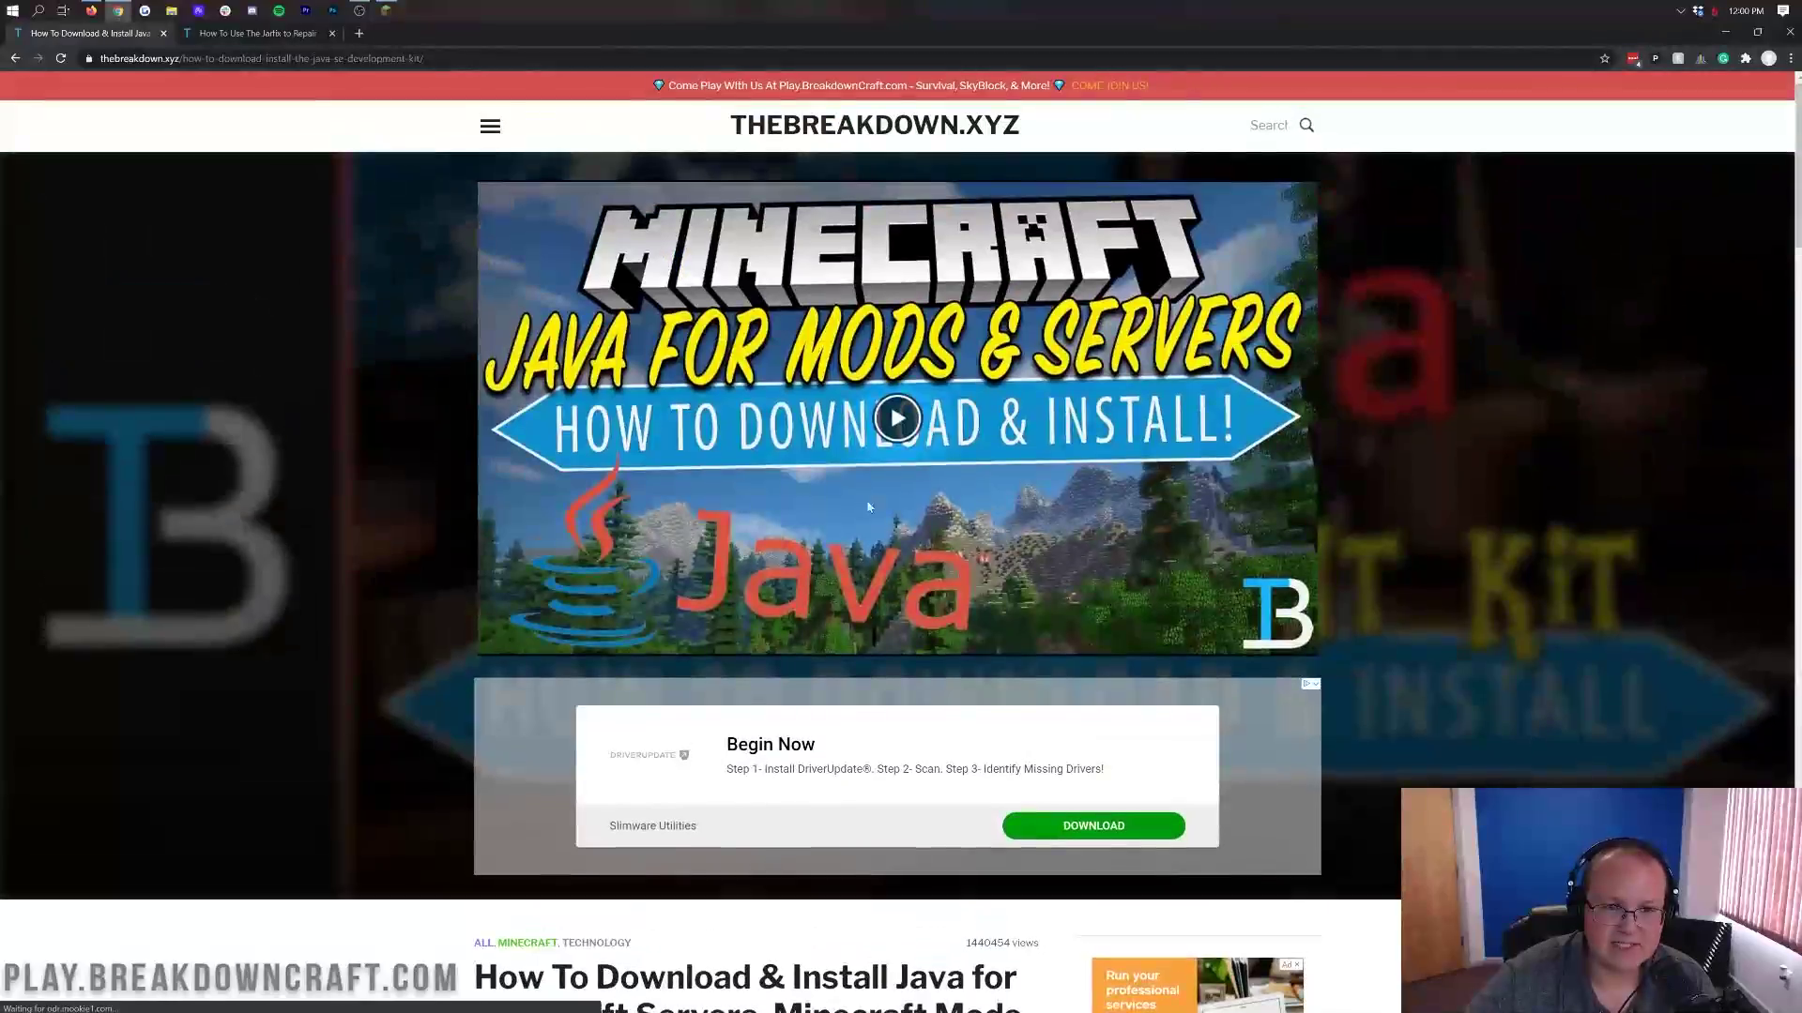
View the Jarfix repair article, return to the Java download article to review it, and minimize the browser.
left_click(247, 35)
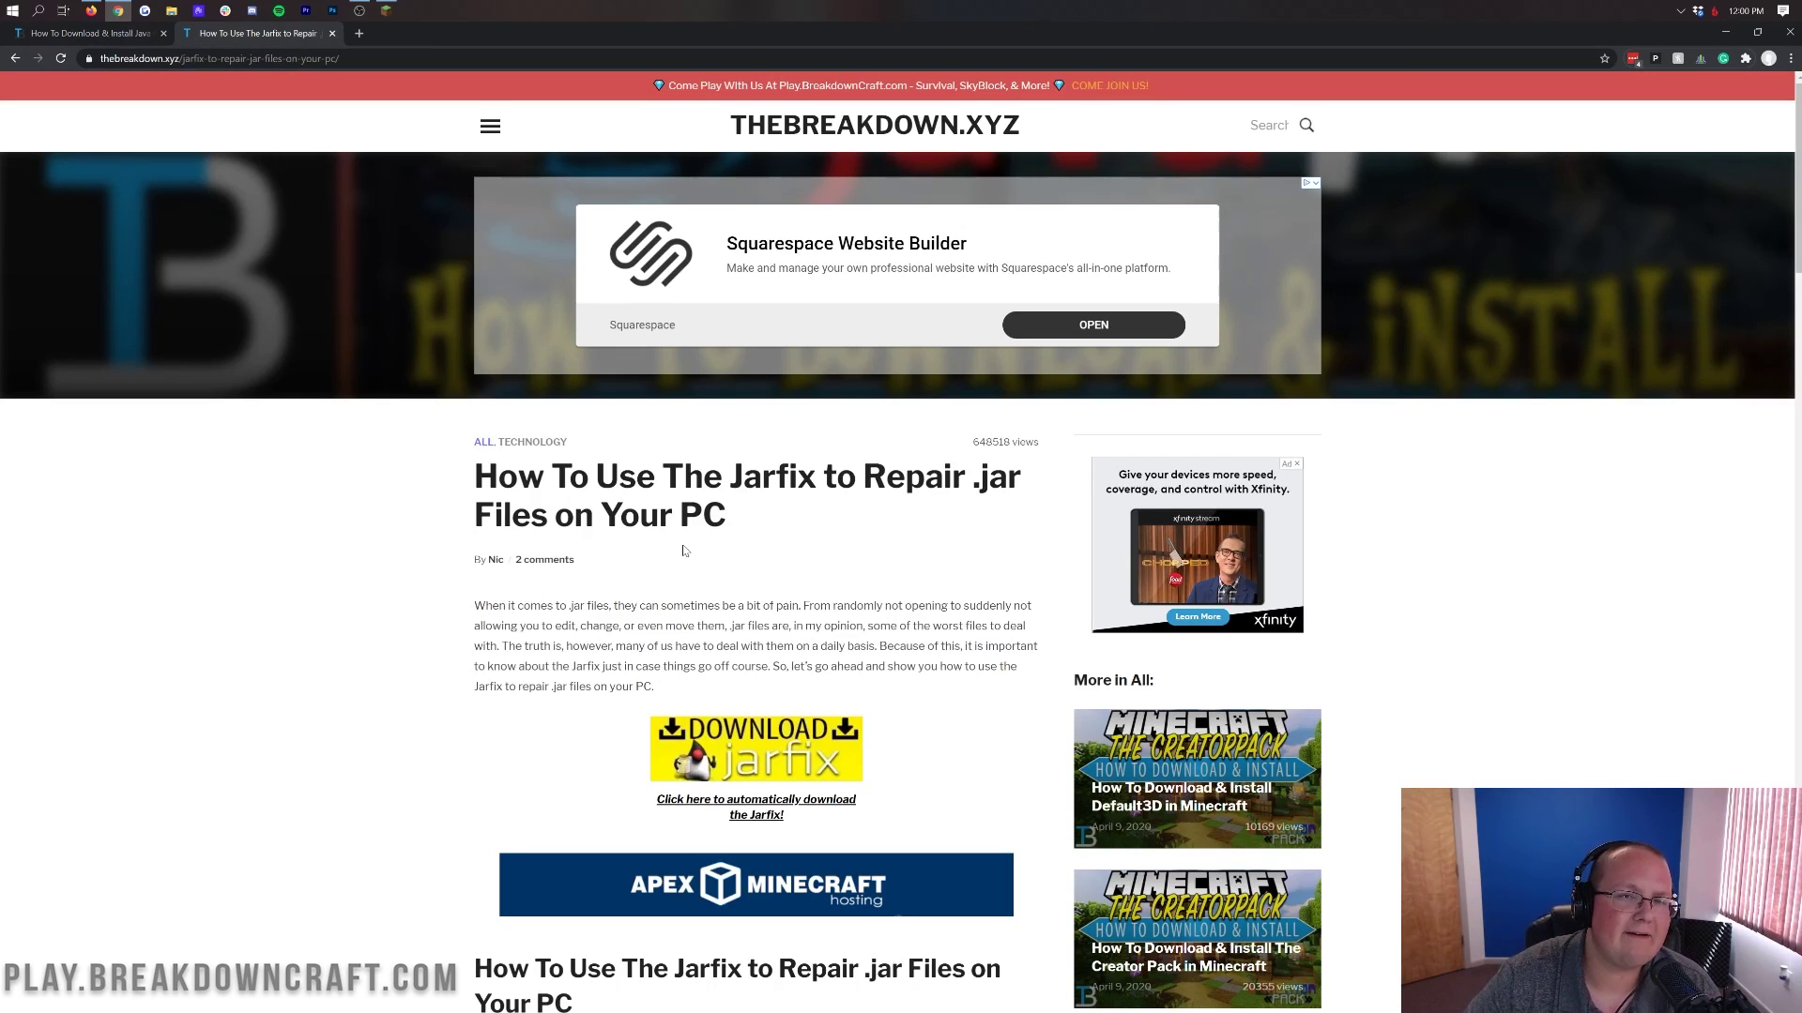
left_click(147, 33)
scroll(308, 512, "down", 10)
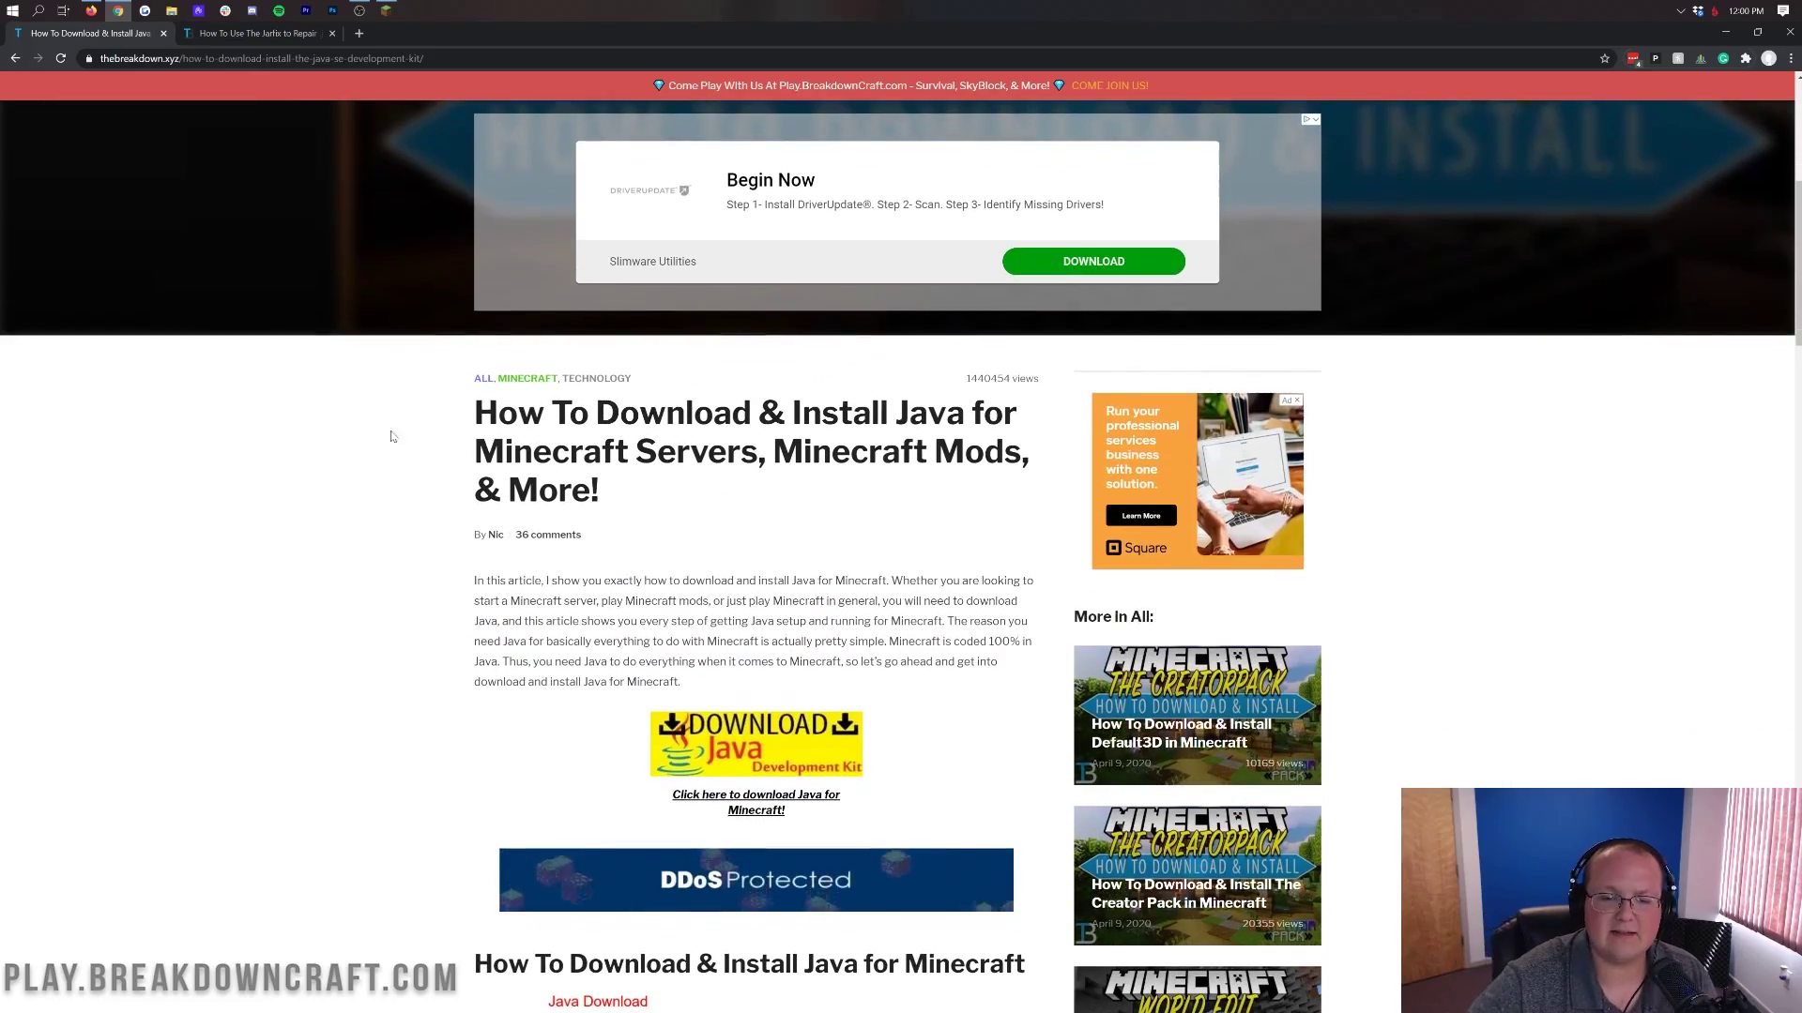
scroll(816, 619, "down", 5)
scroll(816, 619, "up", 15)
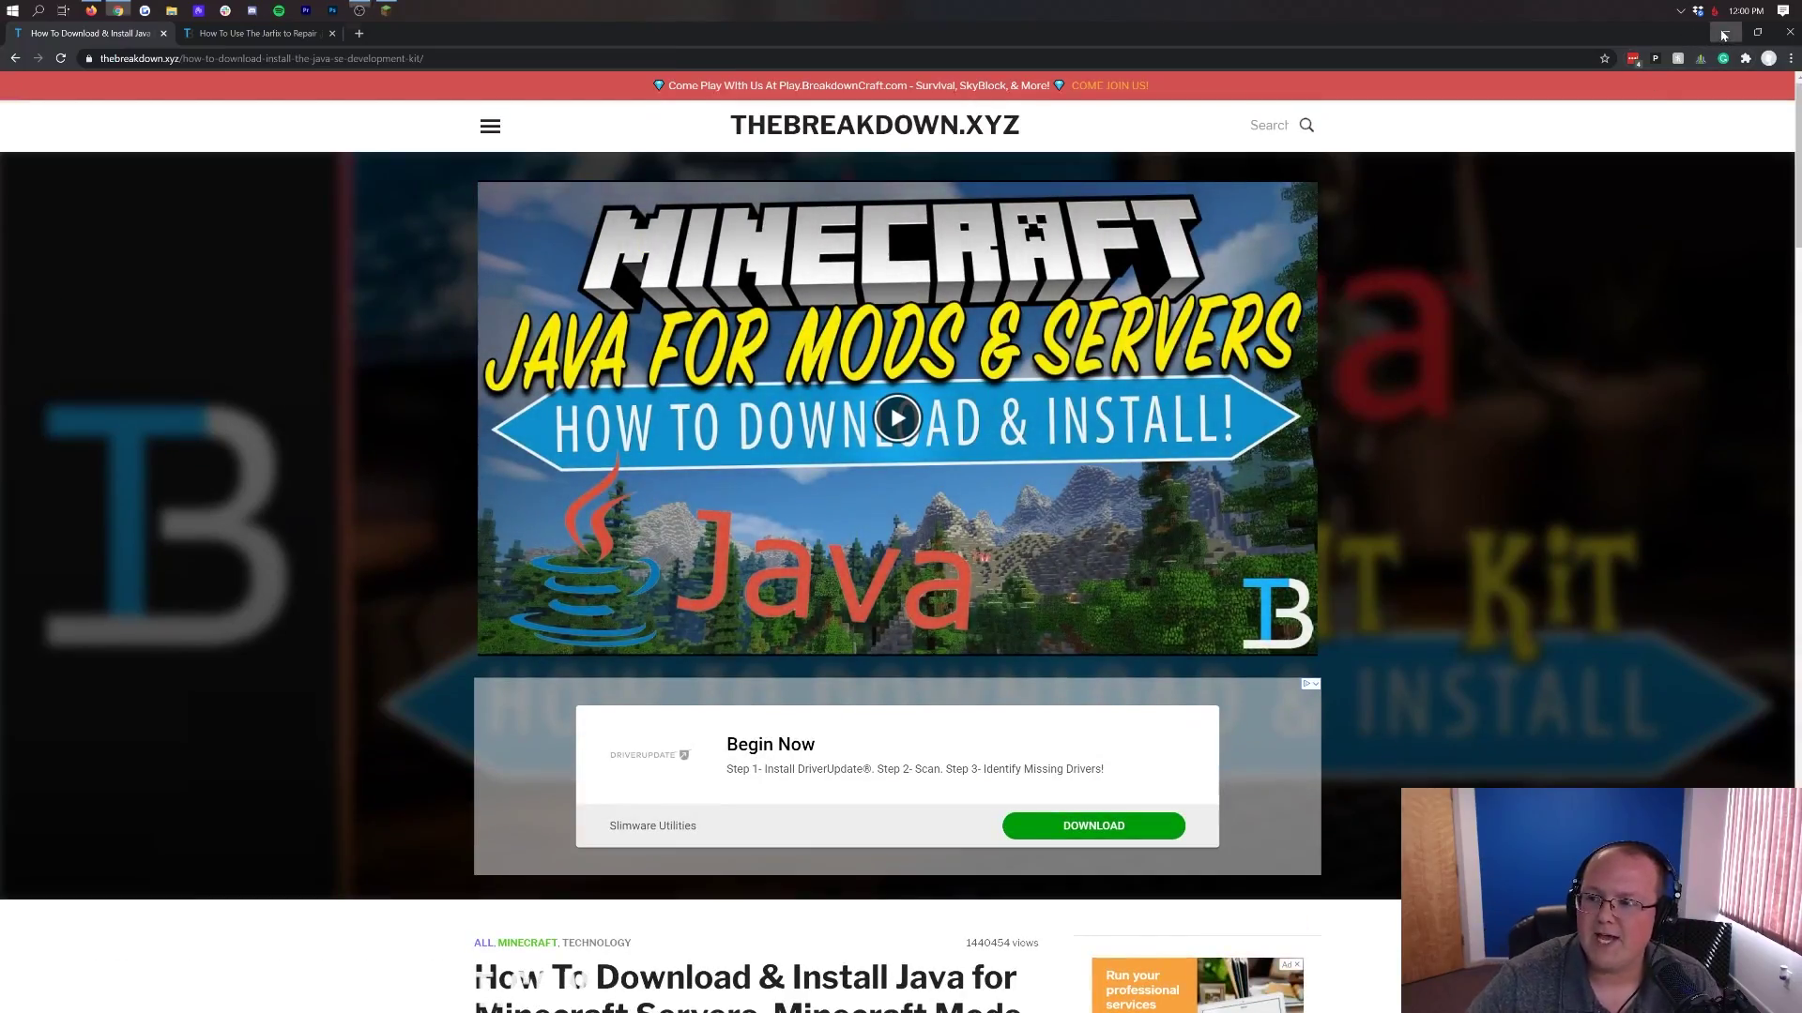
left_click(1732, 35)
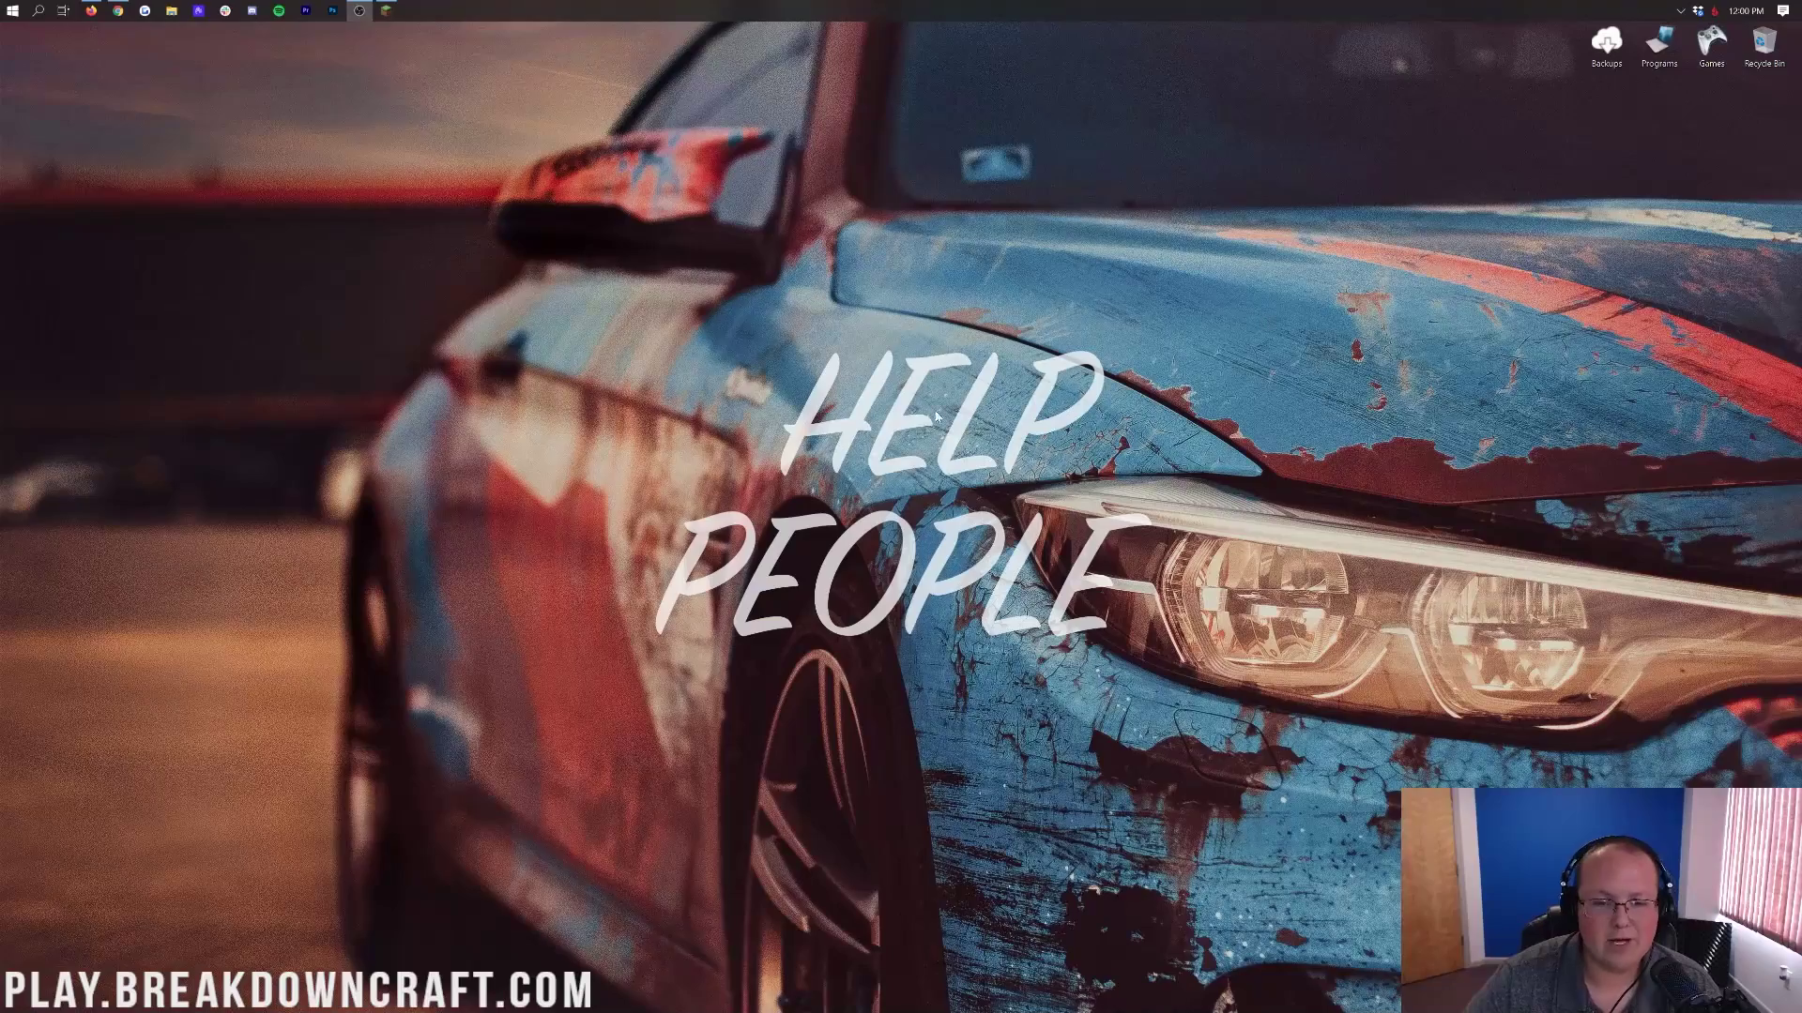
Switch to the Minecraft Launcher and open the Latest release installation for editing.
left_click(386, 11)
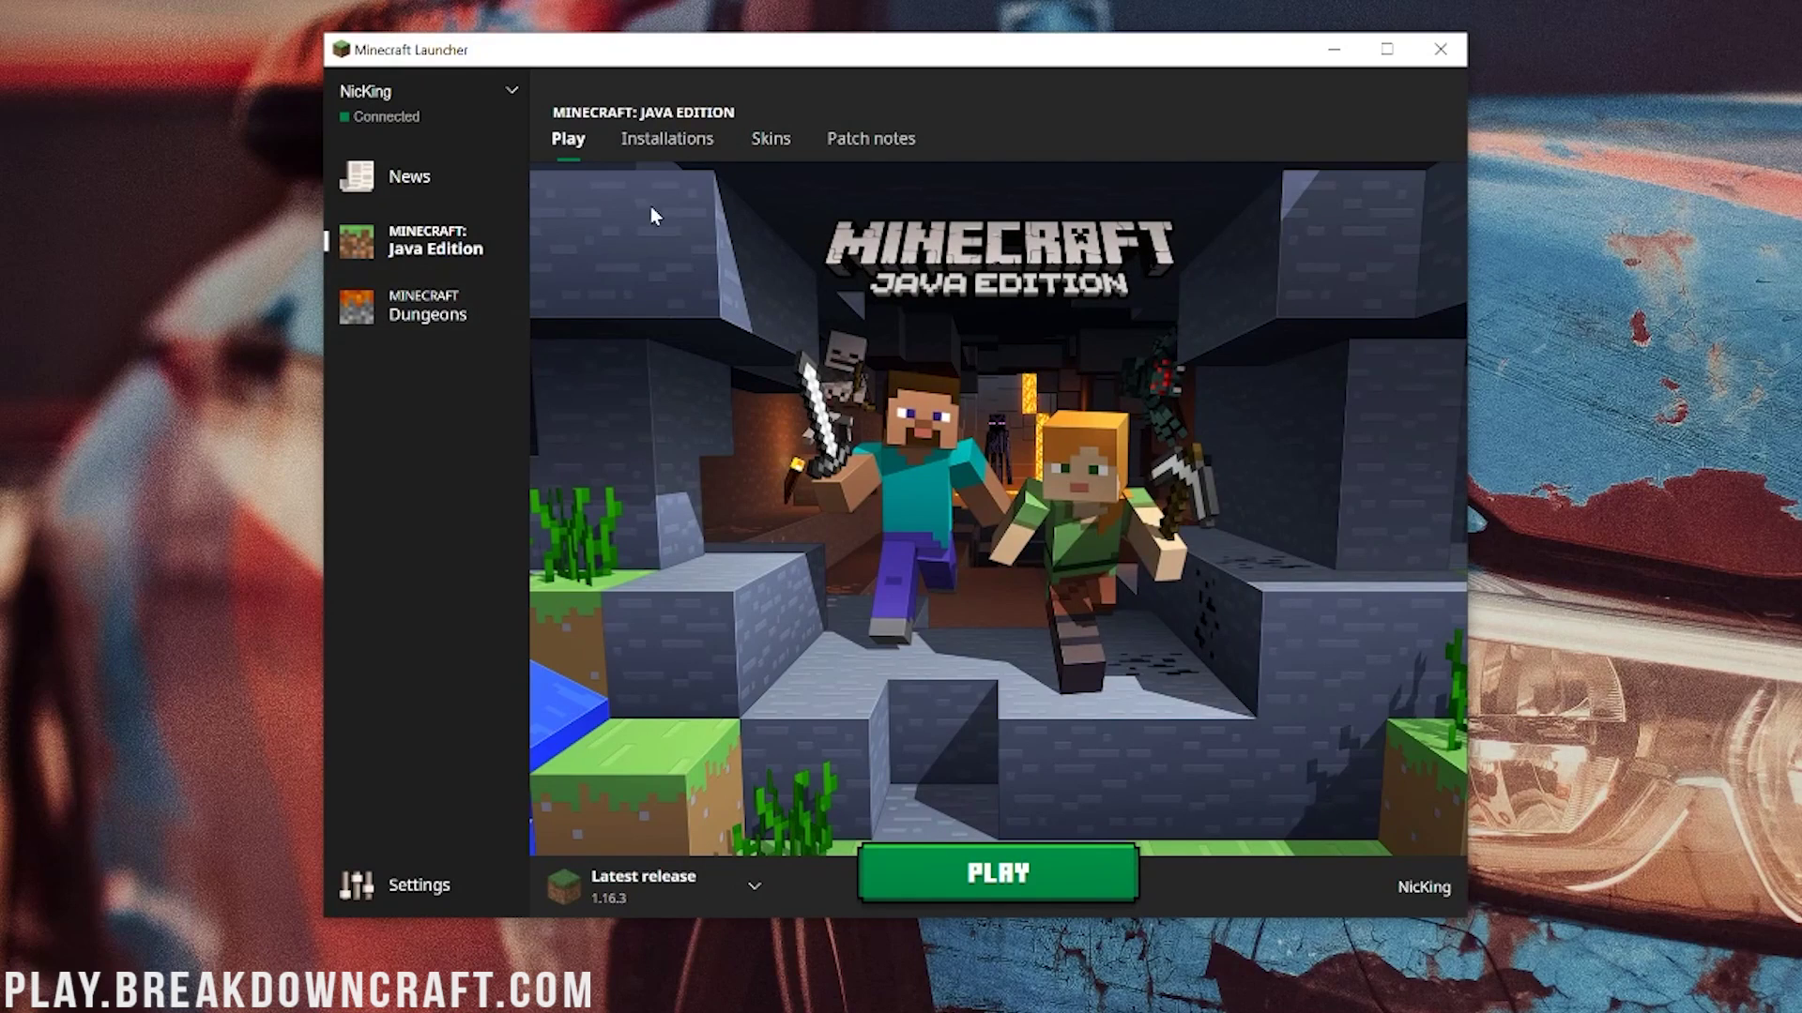
left_click(666, 141)
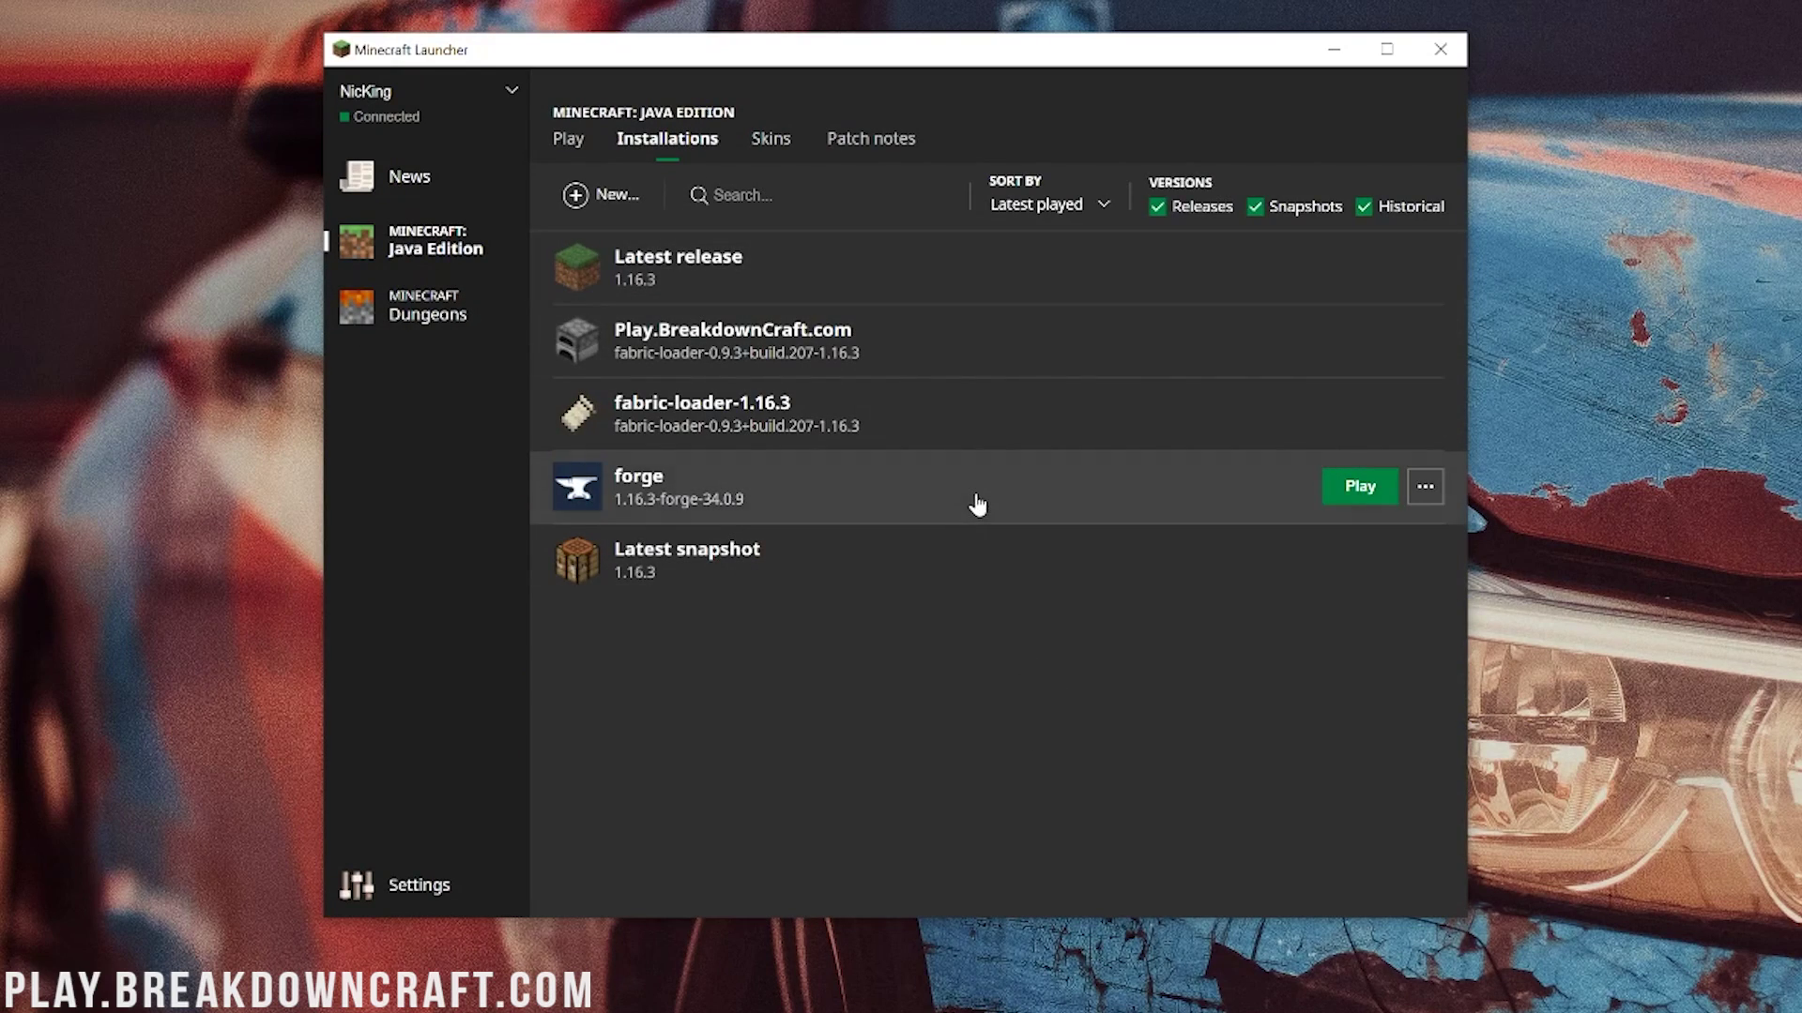
left_click(1435, 490)
left_click(1440, 495)
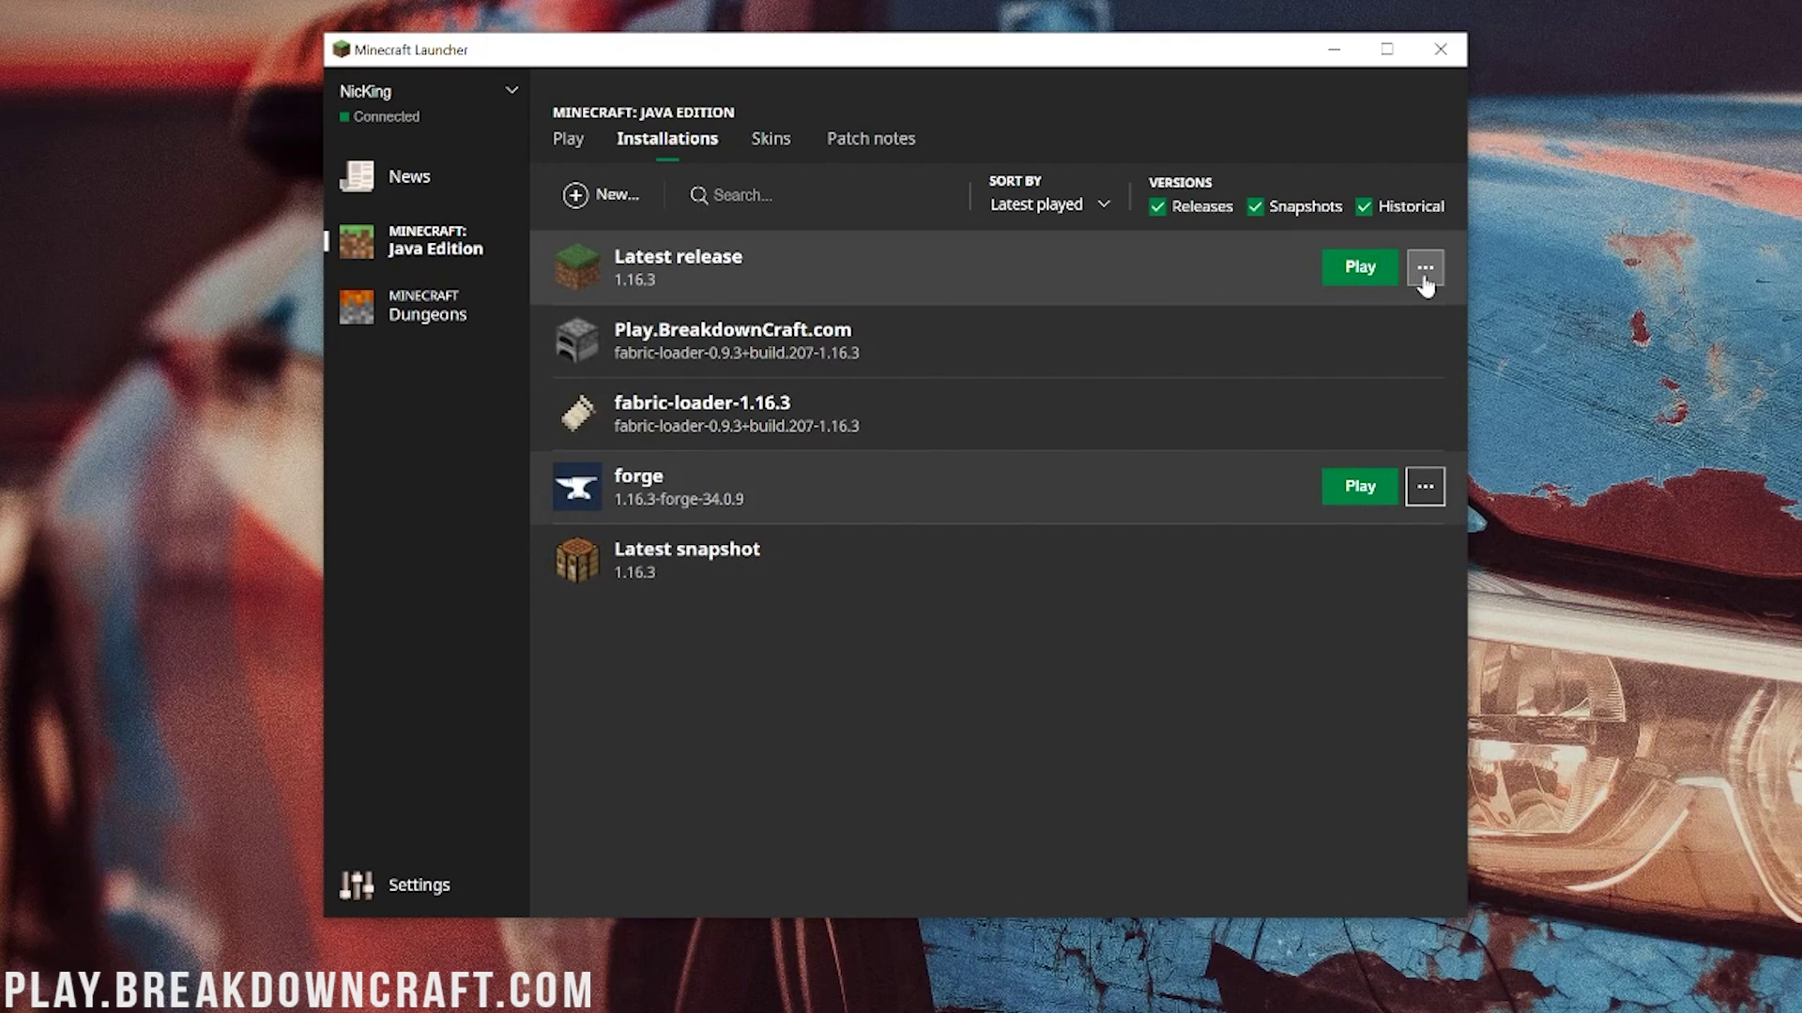
left_click(1424, 272)
left_click(1424, 319)
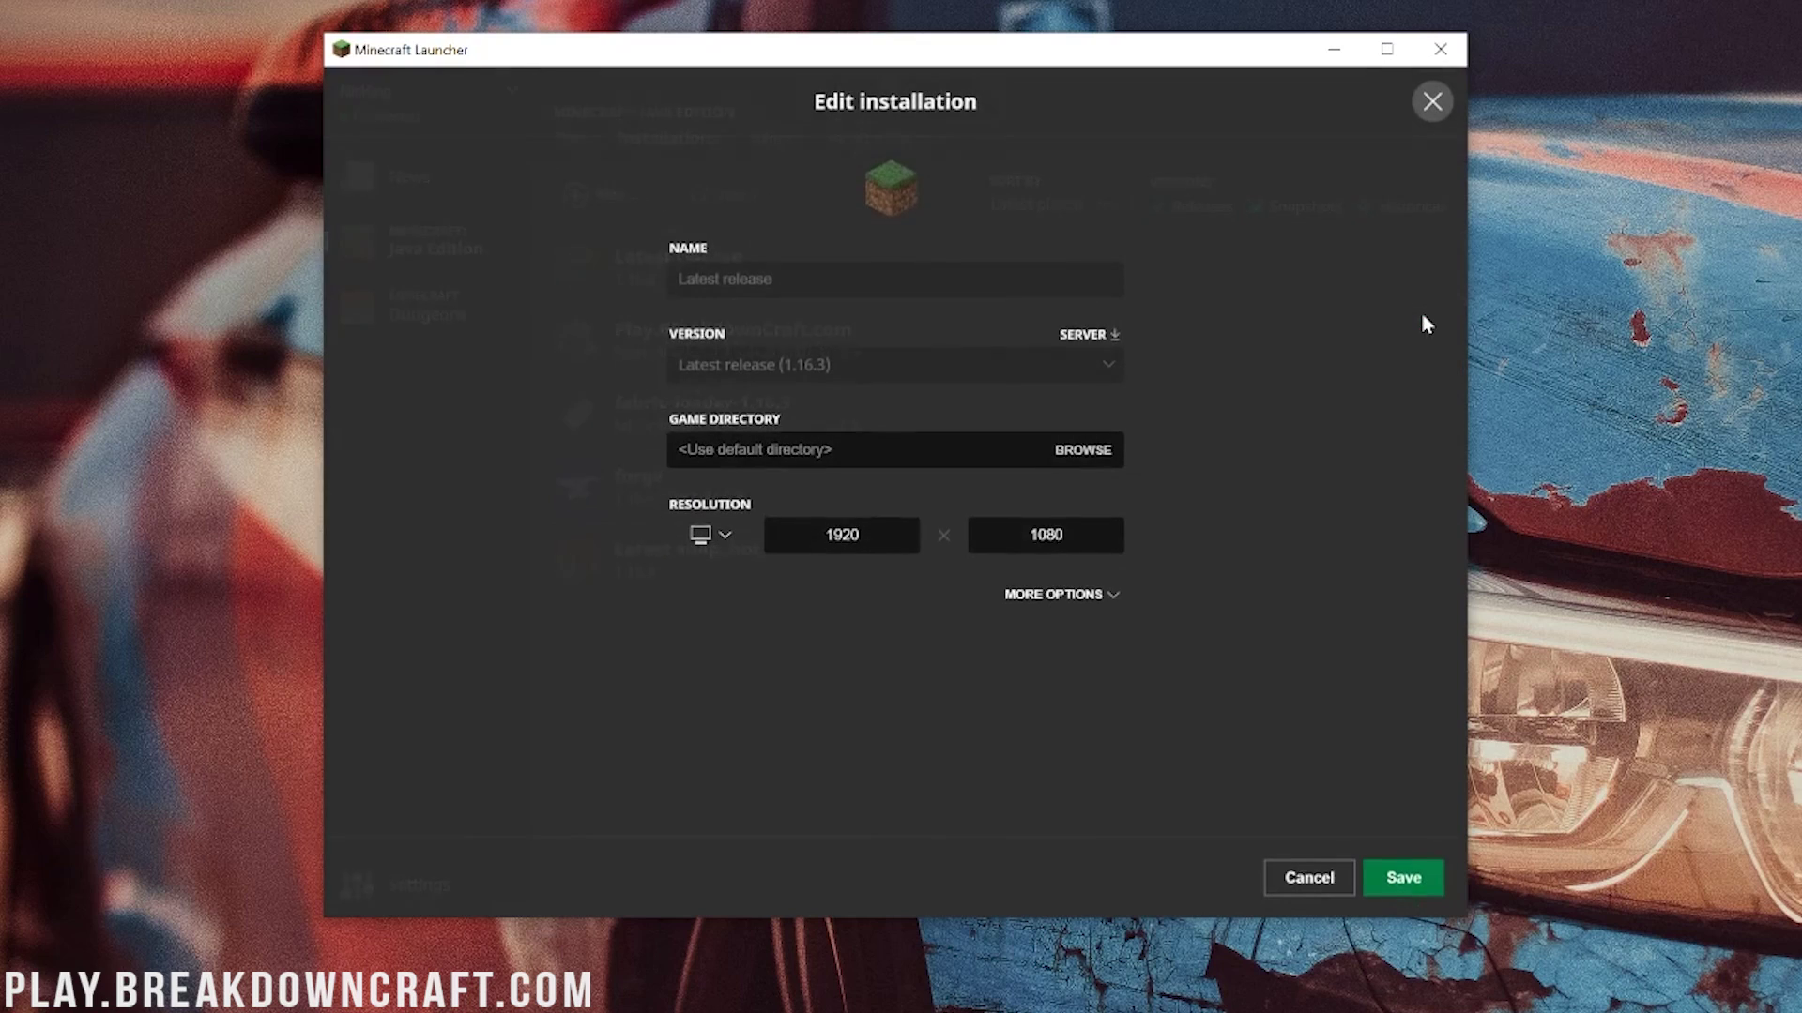
Show the installation's additional options and set the maximum memory in its JVM arguments to -Xmx2G.
left_click(1034, 601)
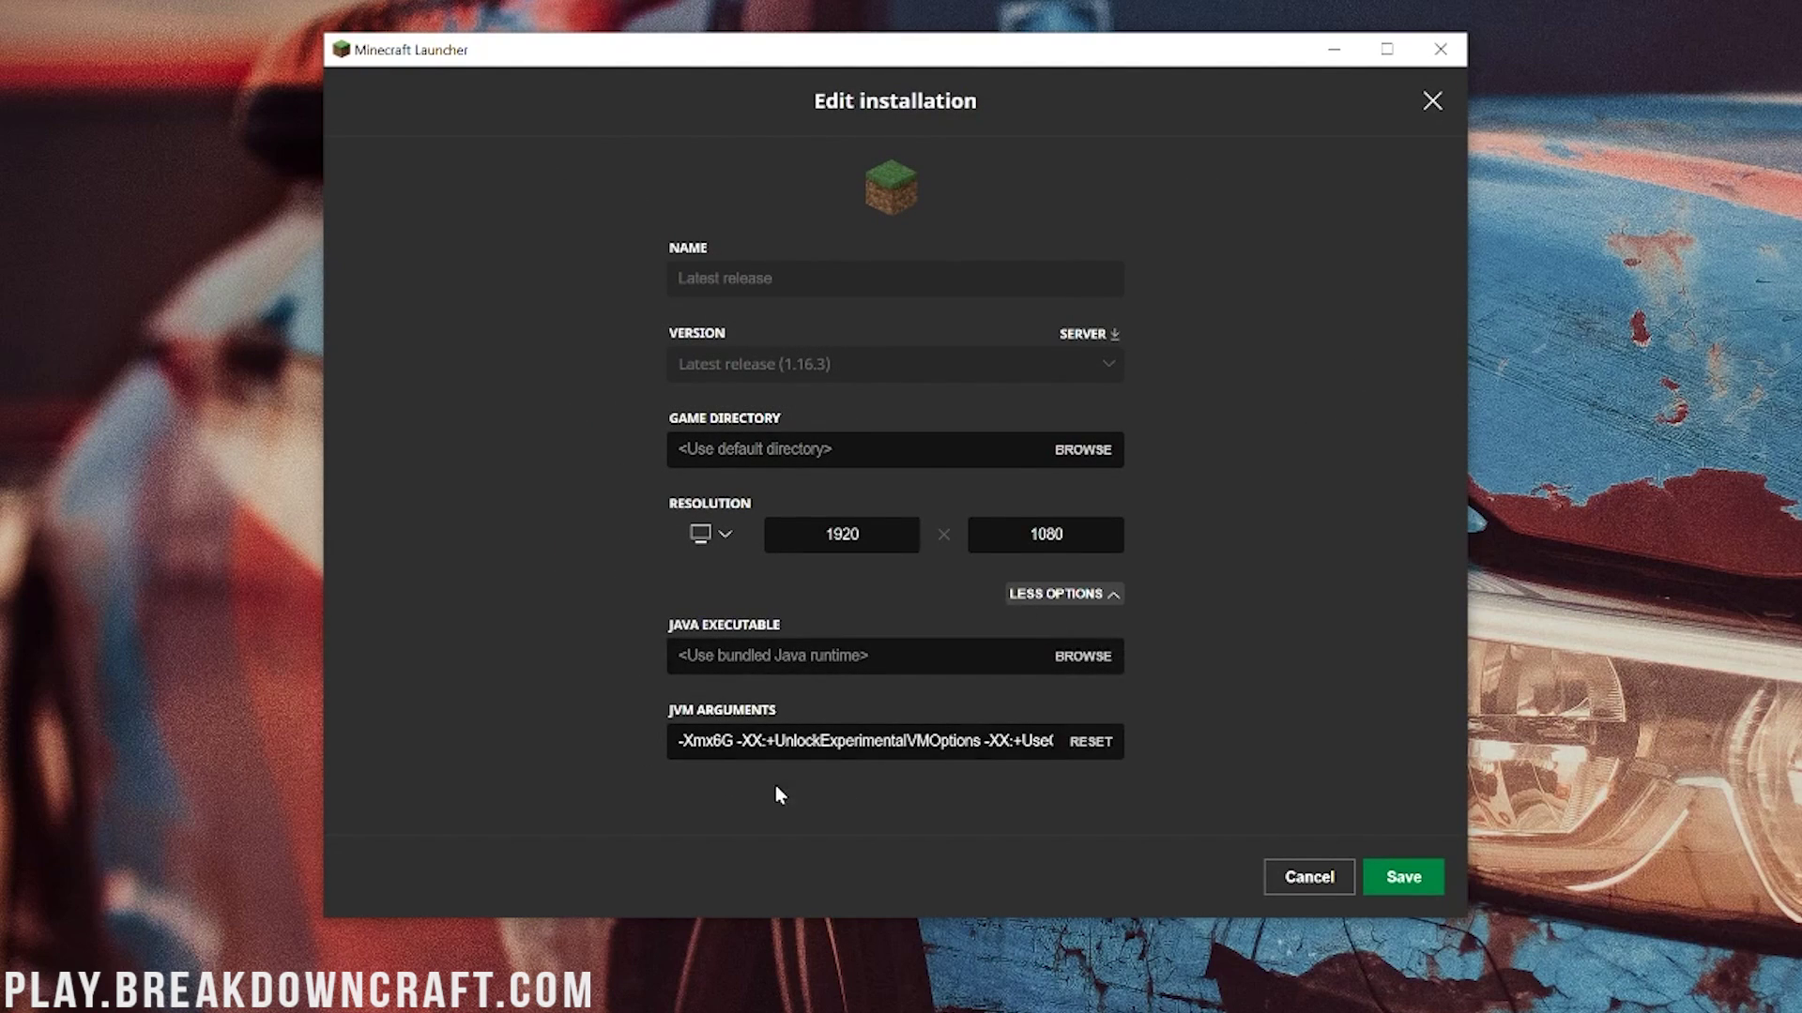
left_click(719, 741)
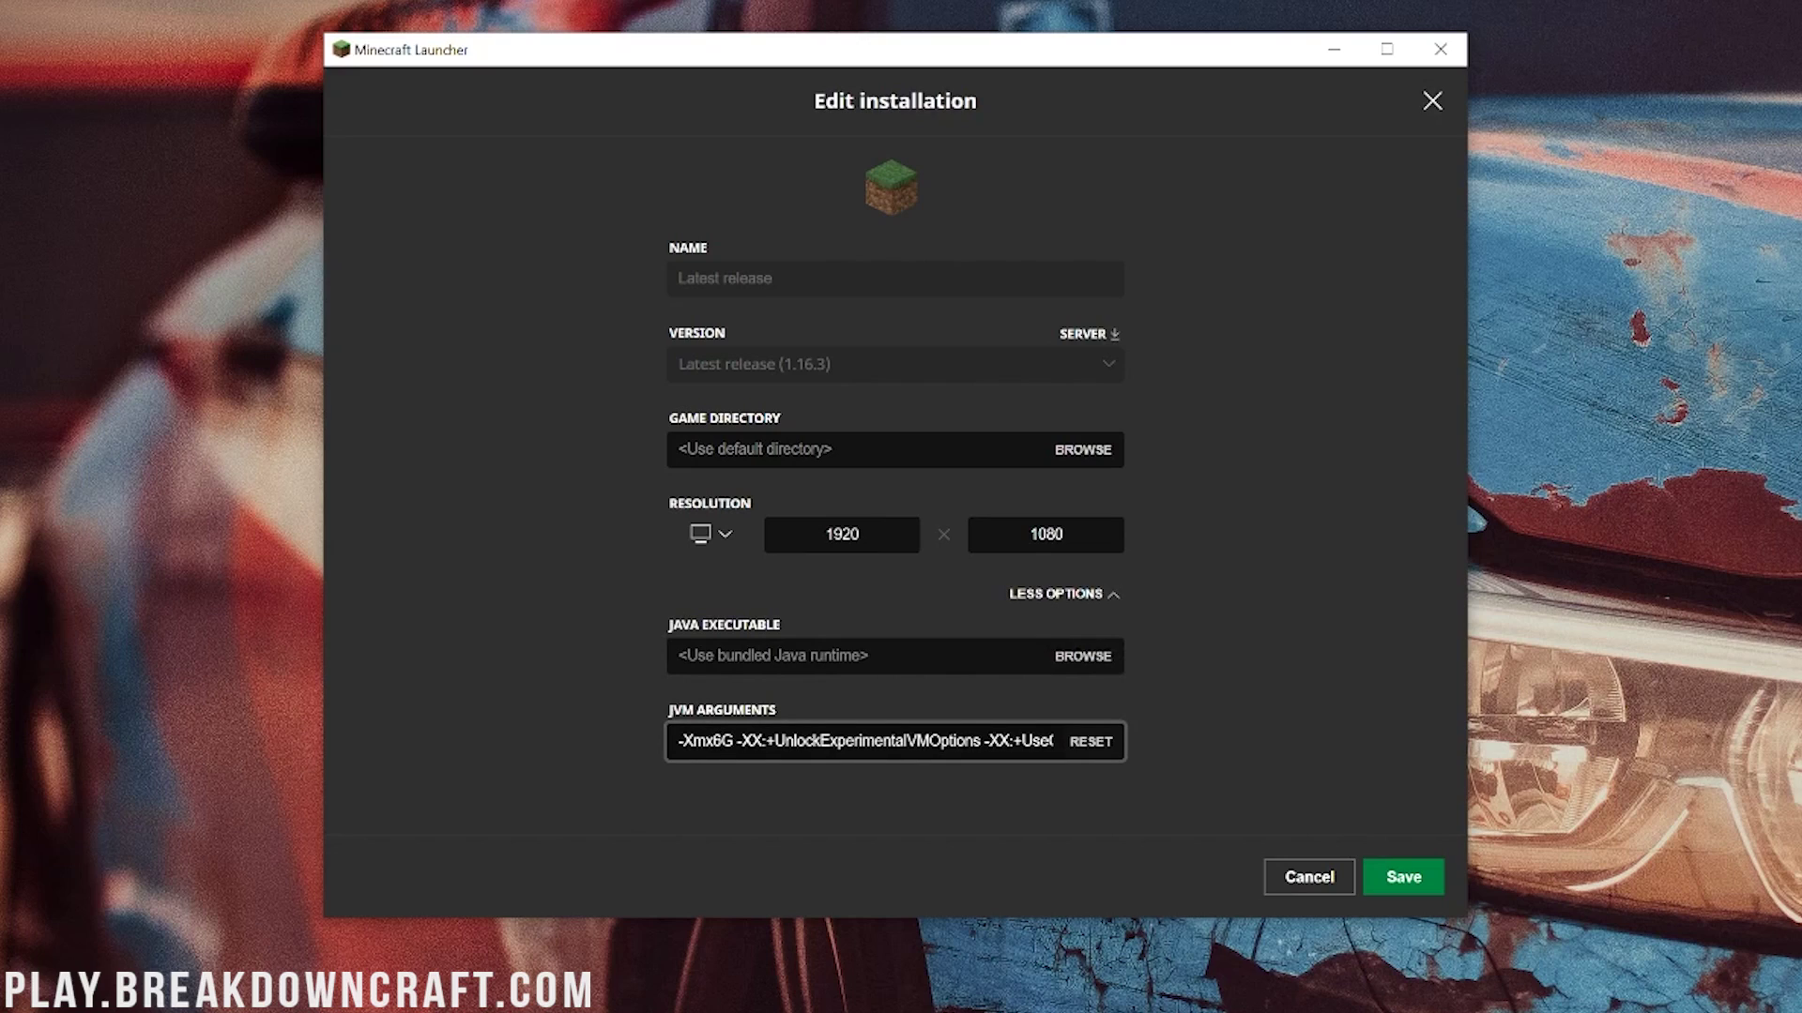
key("BackSpace")
type("2")
left_click(816, 853)
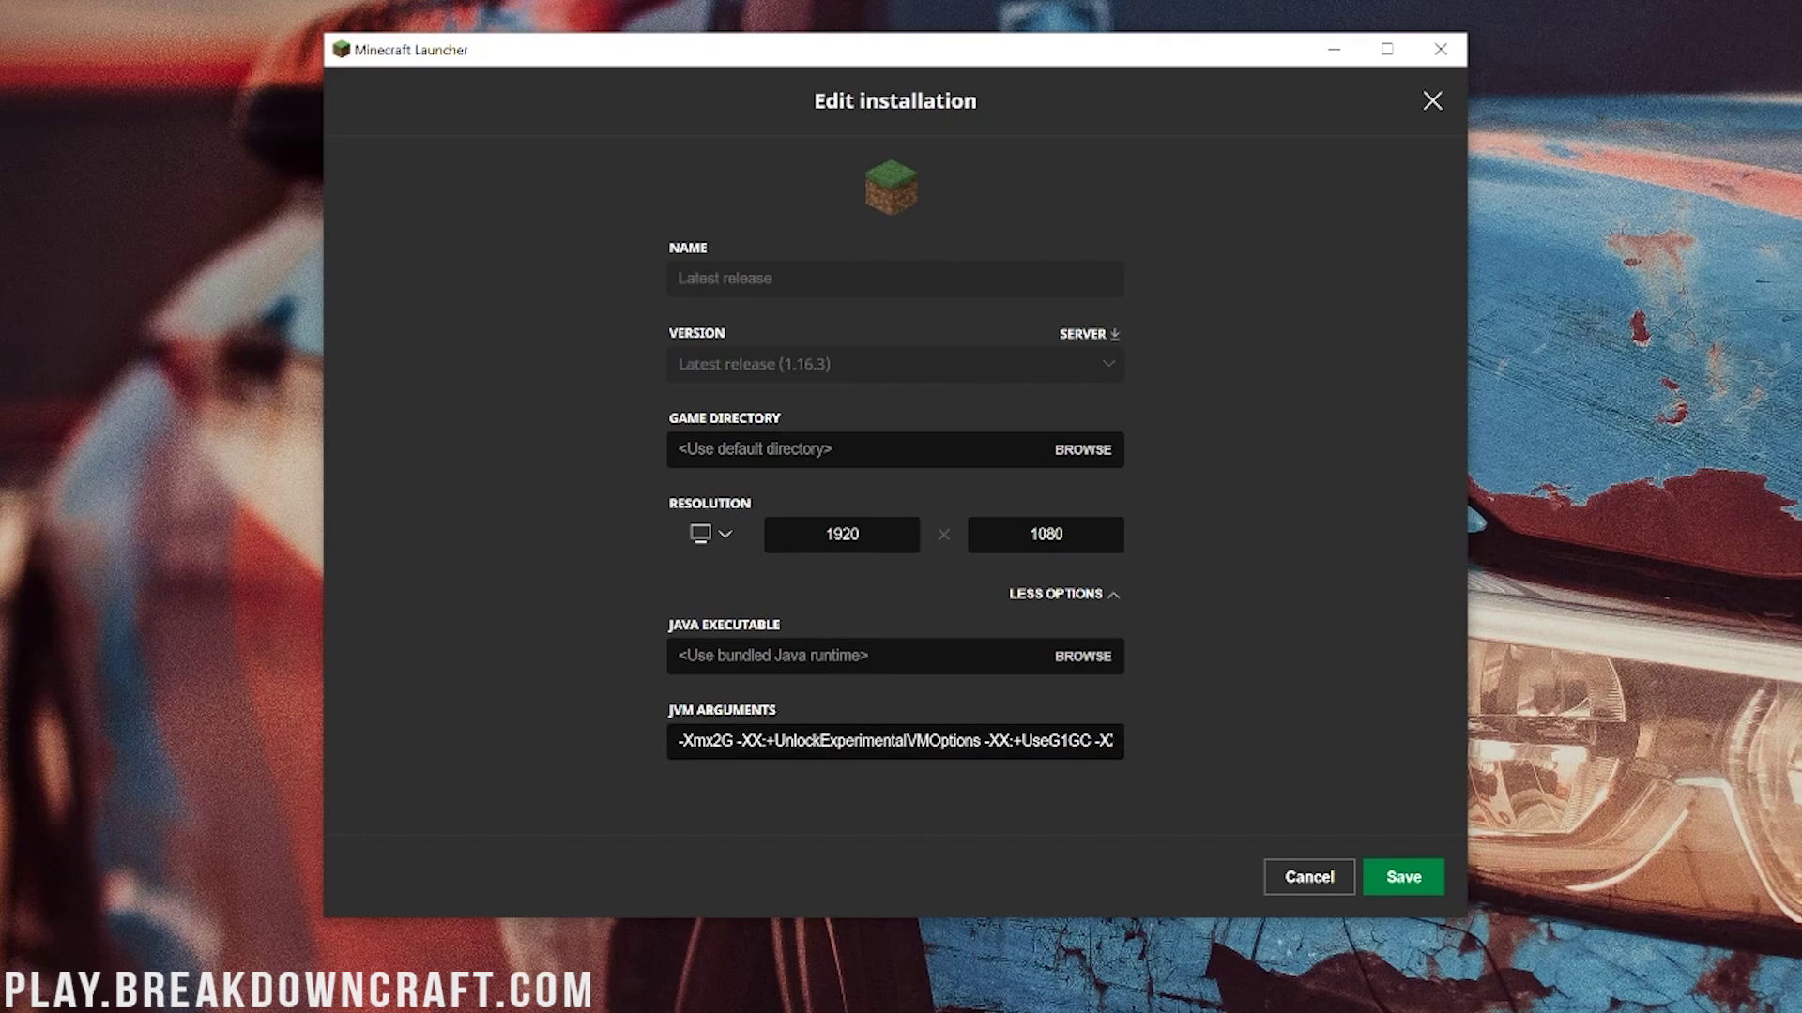
Try -Xmx6G and -Xmx8G as the maximum memory in the JVM arguments and restore -Xmx2G.
left_click(716, 741)
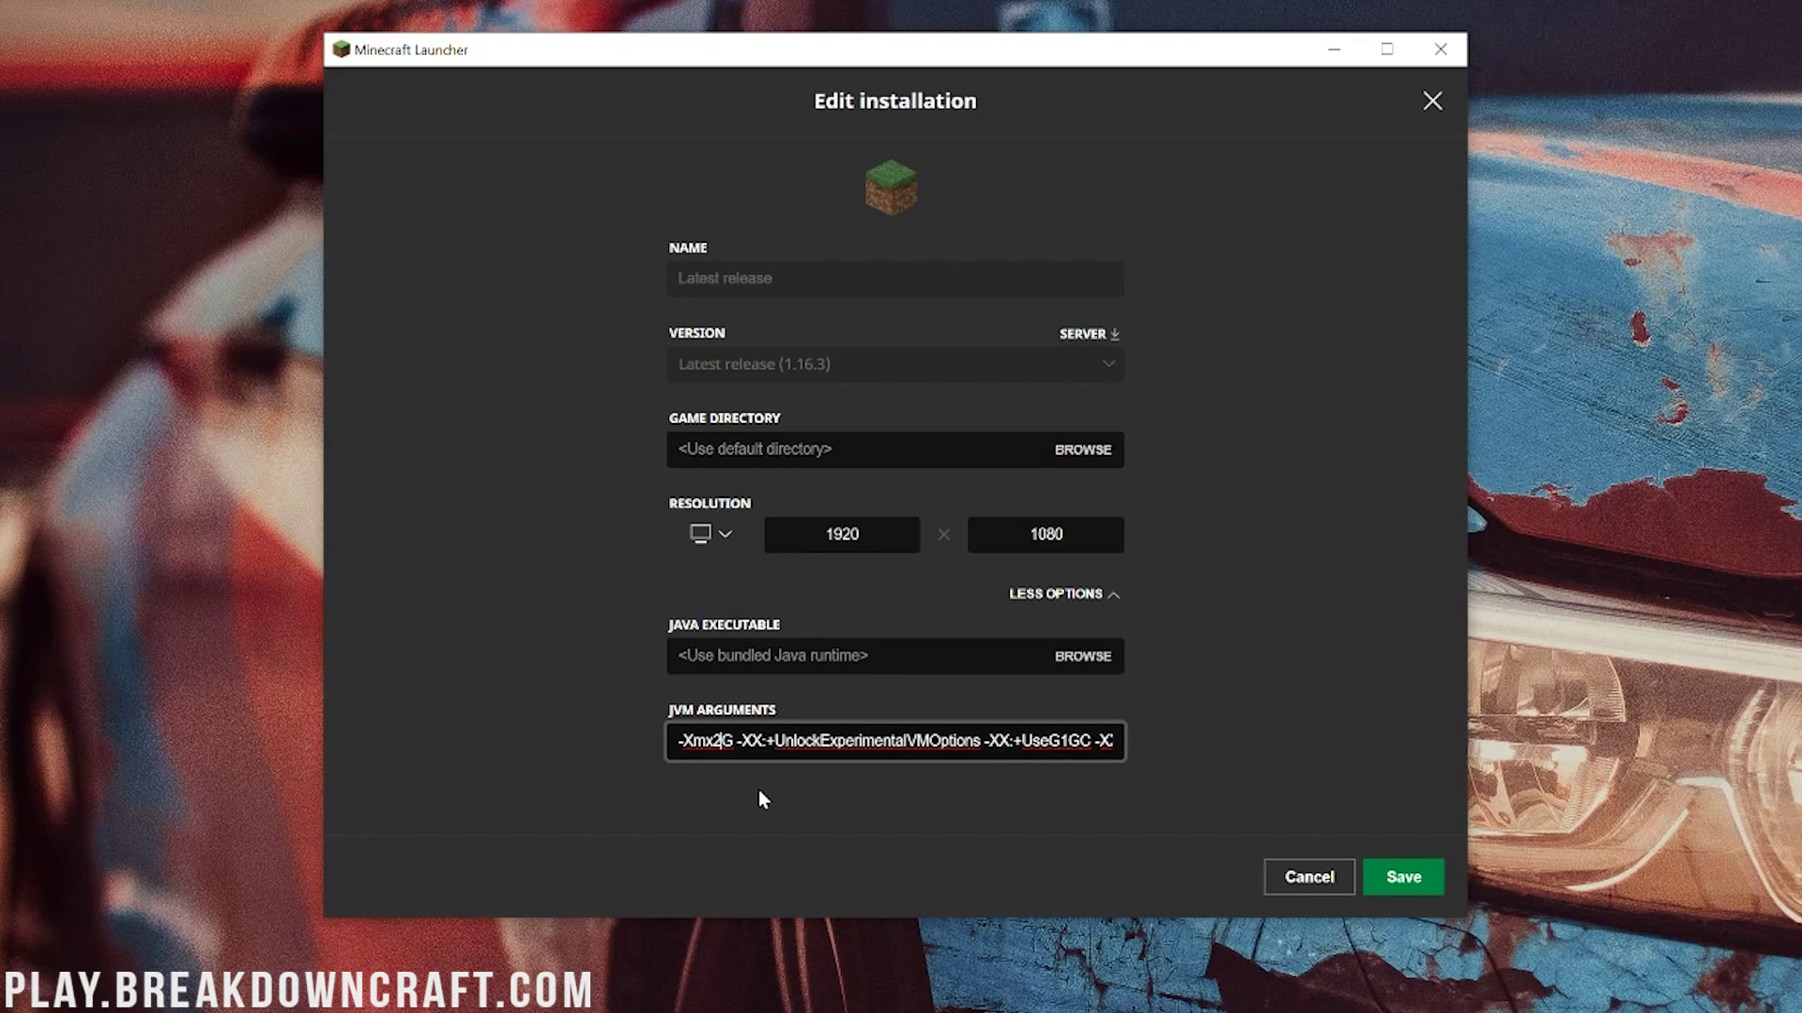
key("BackSpace")
type("6")
key("BackSpace")
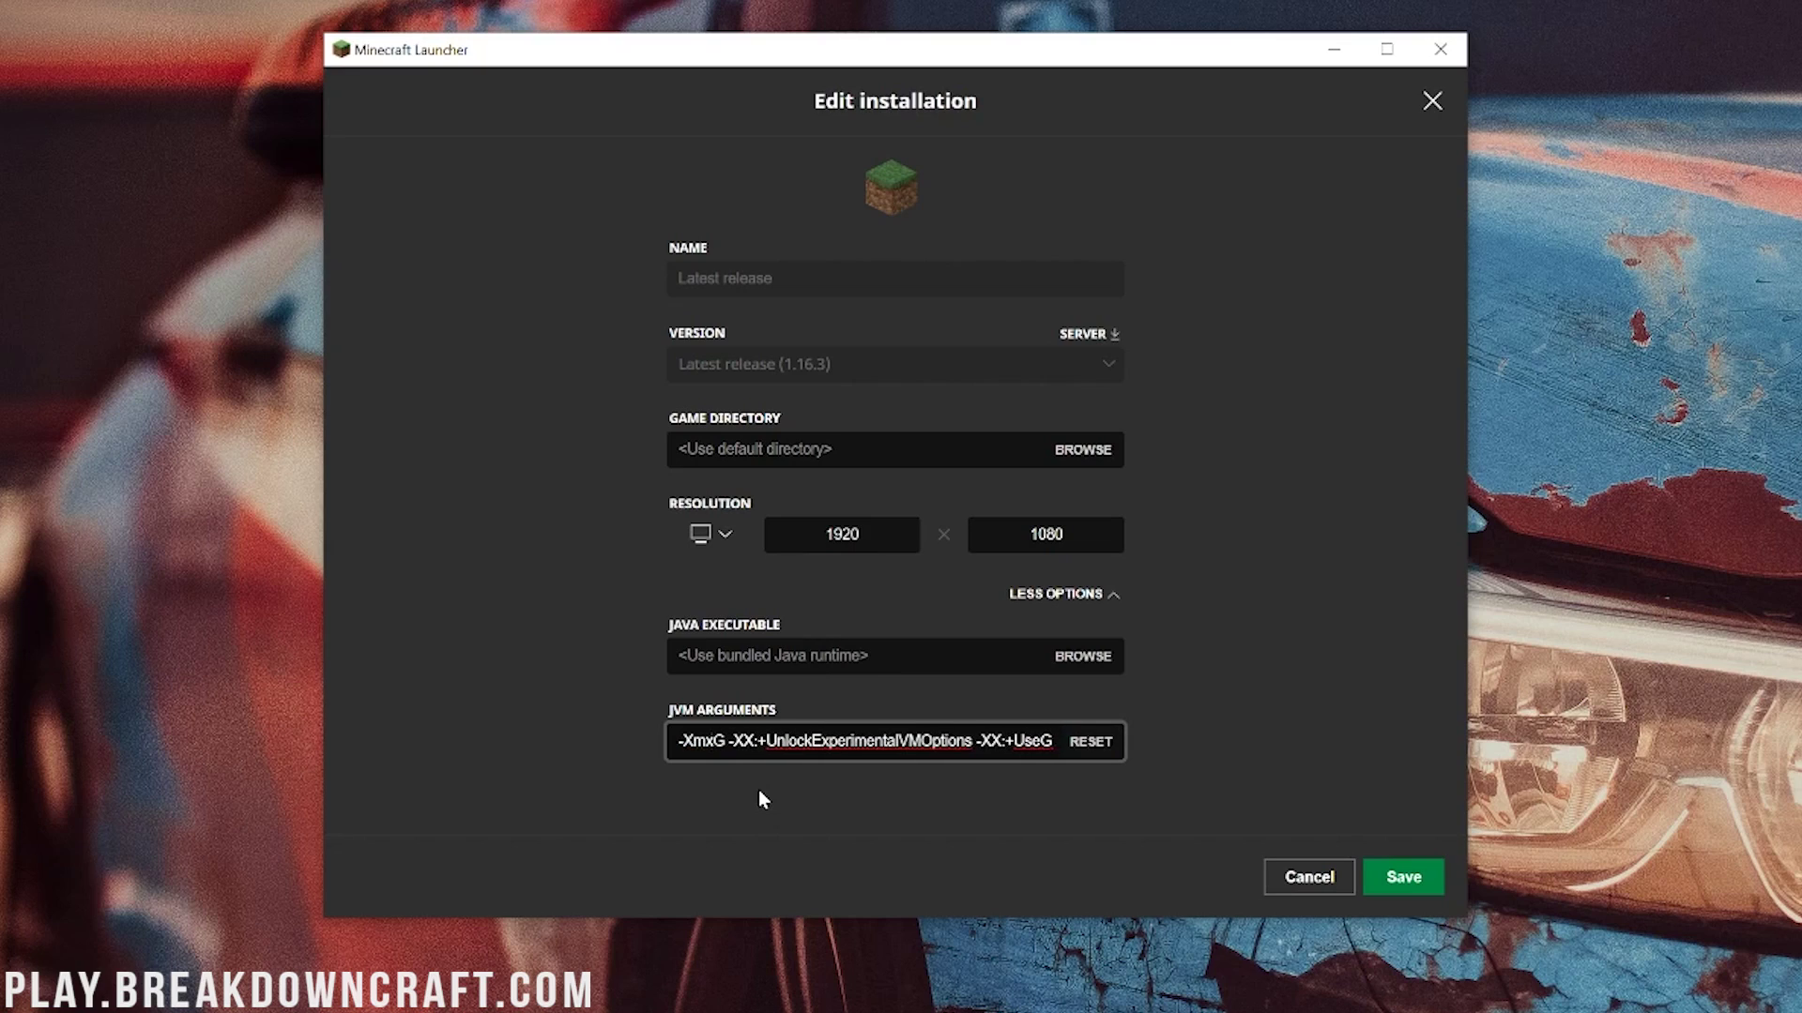
type("8")
key("BackSpace")
type("2")
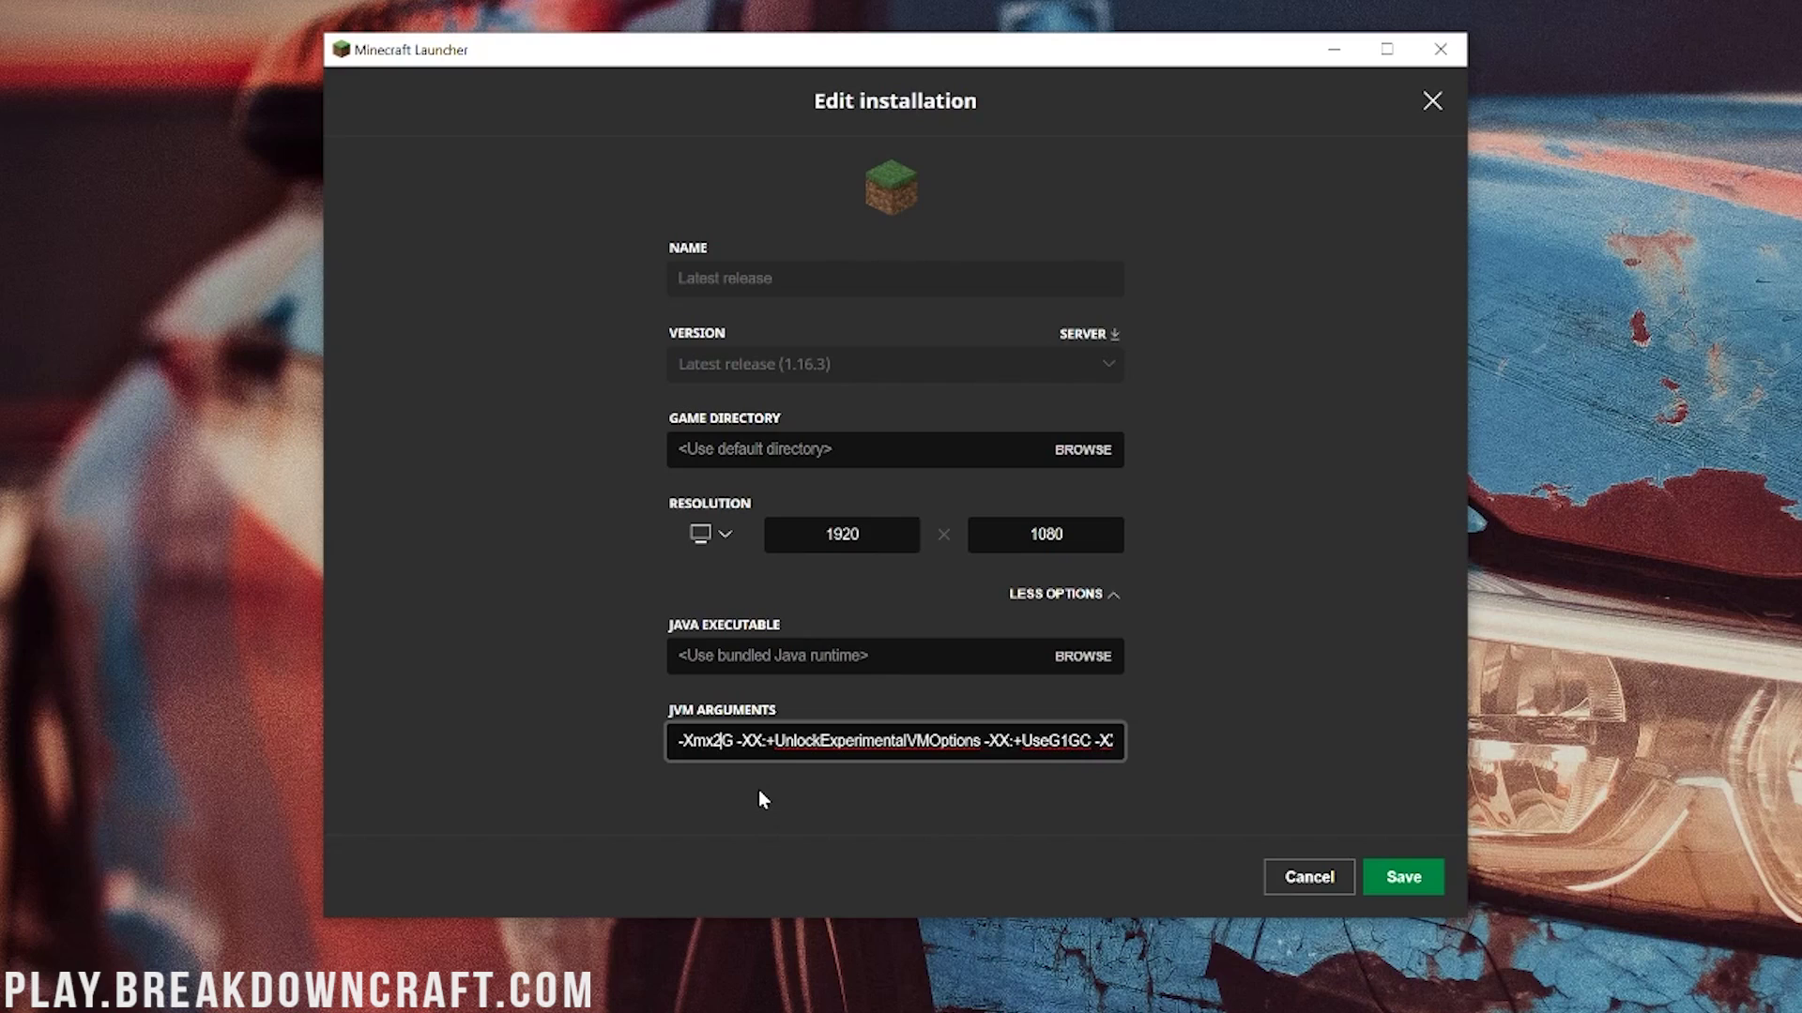
Set the maximum memory in the JVM arguments to -Xmx4G, save the Latest release installation, and launch it.
key("BackSpace")
type("1")
key("shift+Right")
key("shift+Right")
key("shift+Left")
left_click(1257, 762)
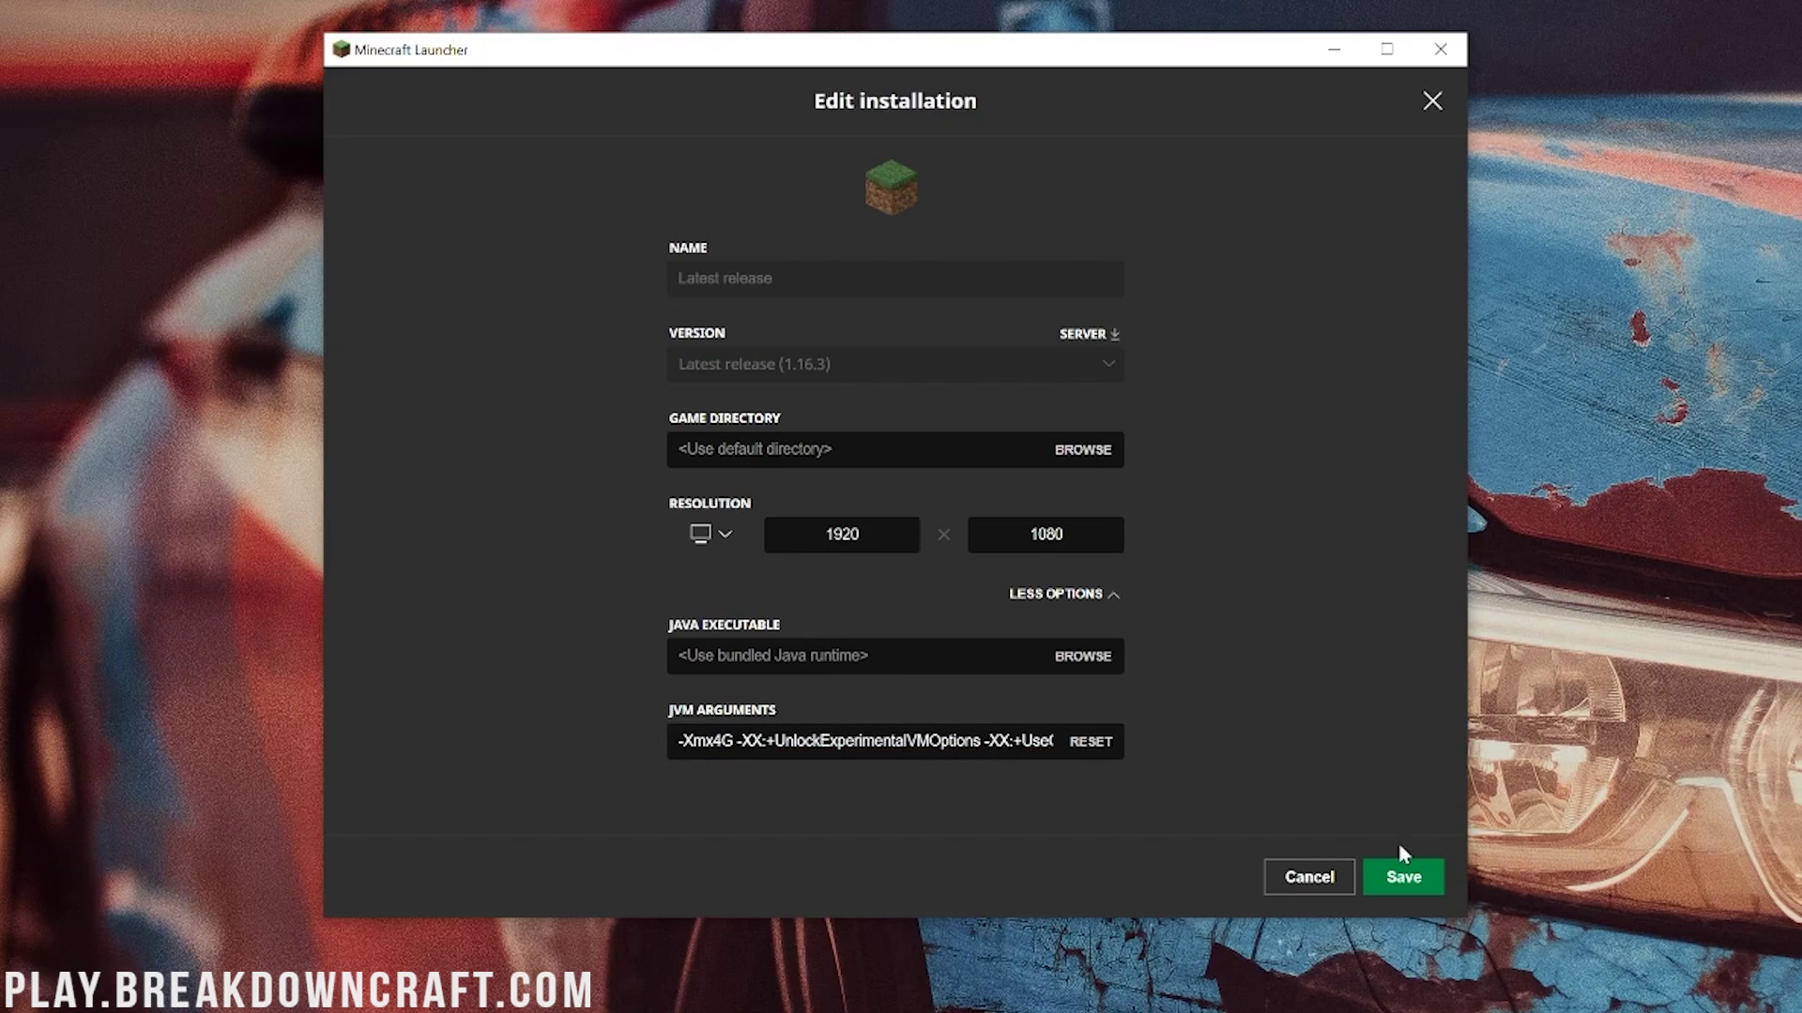
left_click(1405, 879)
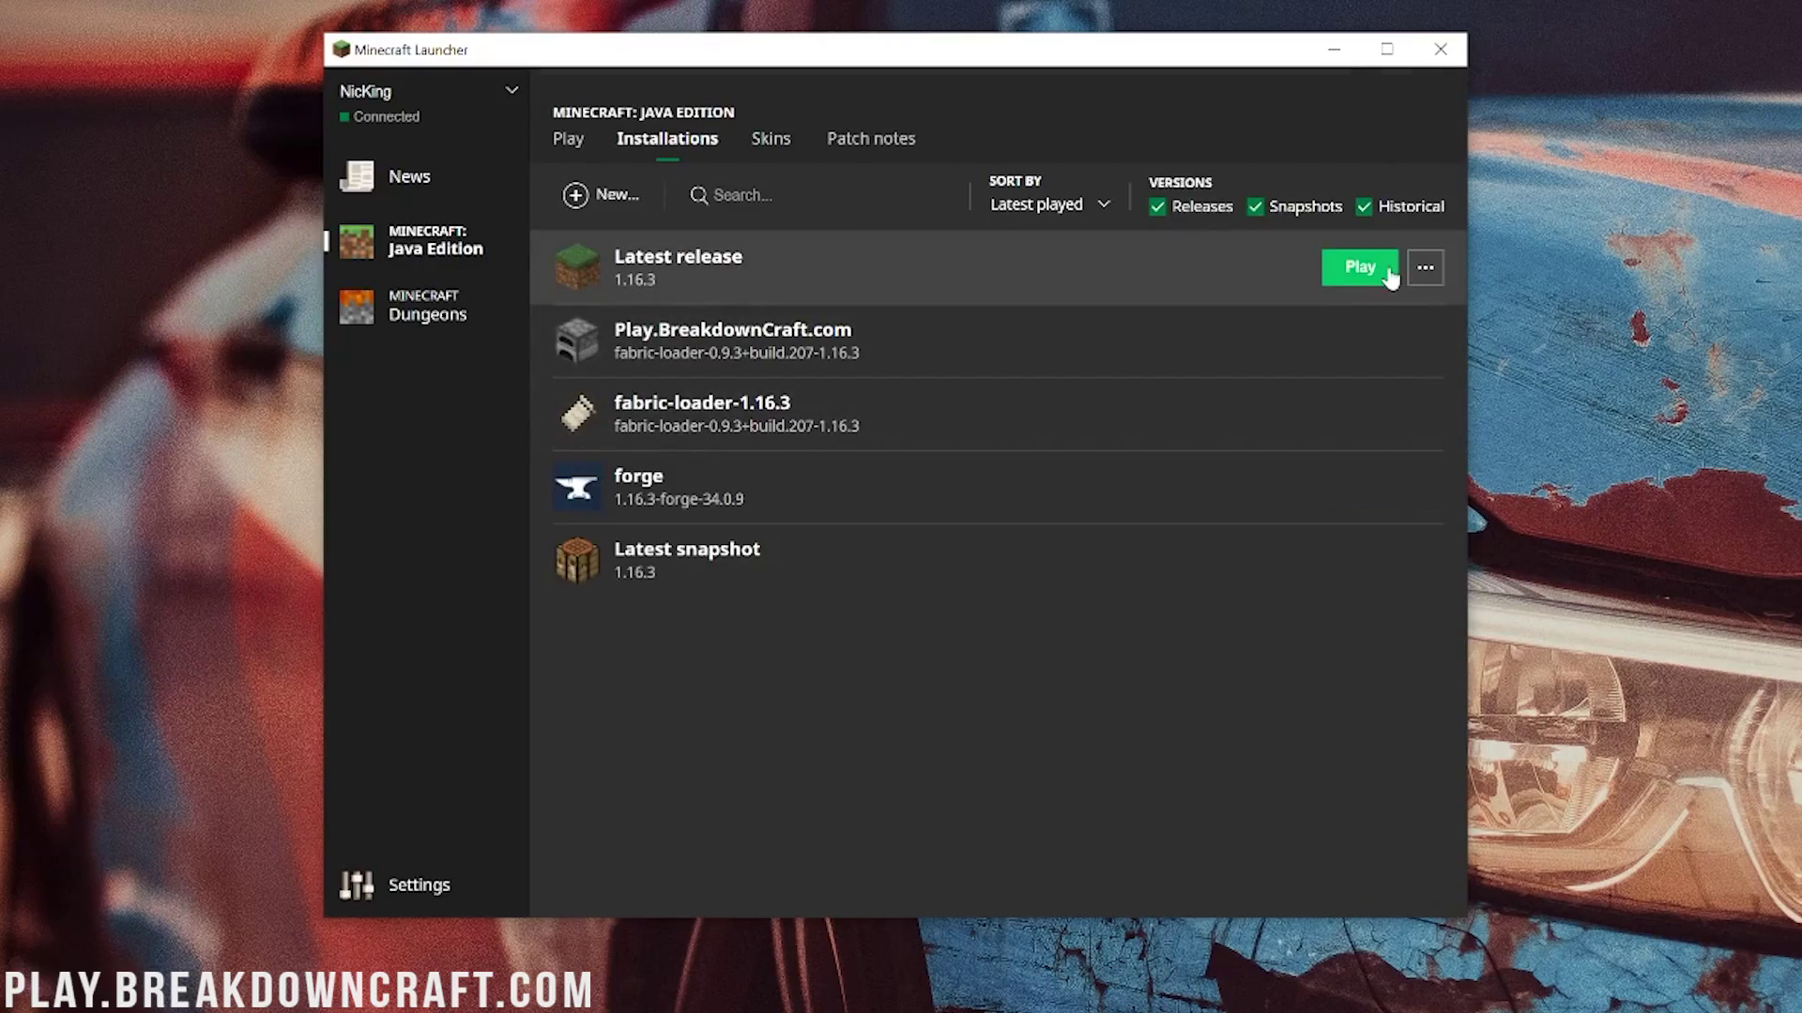
left_click(1360, 268)
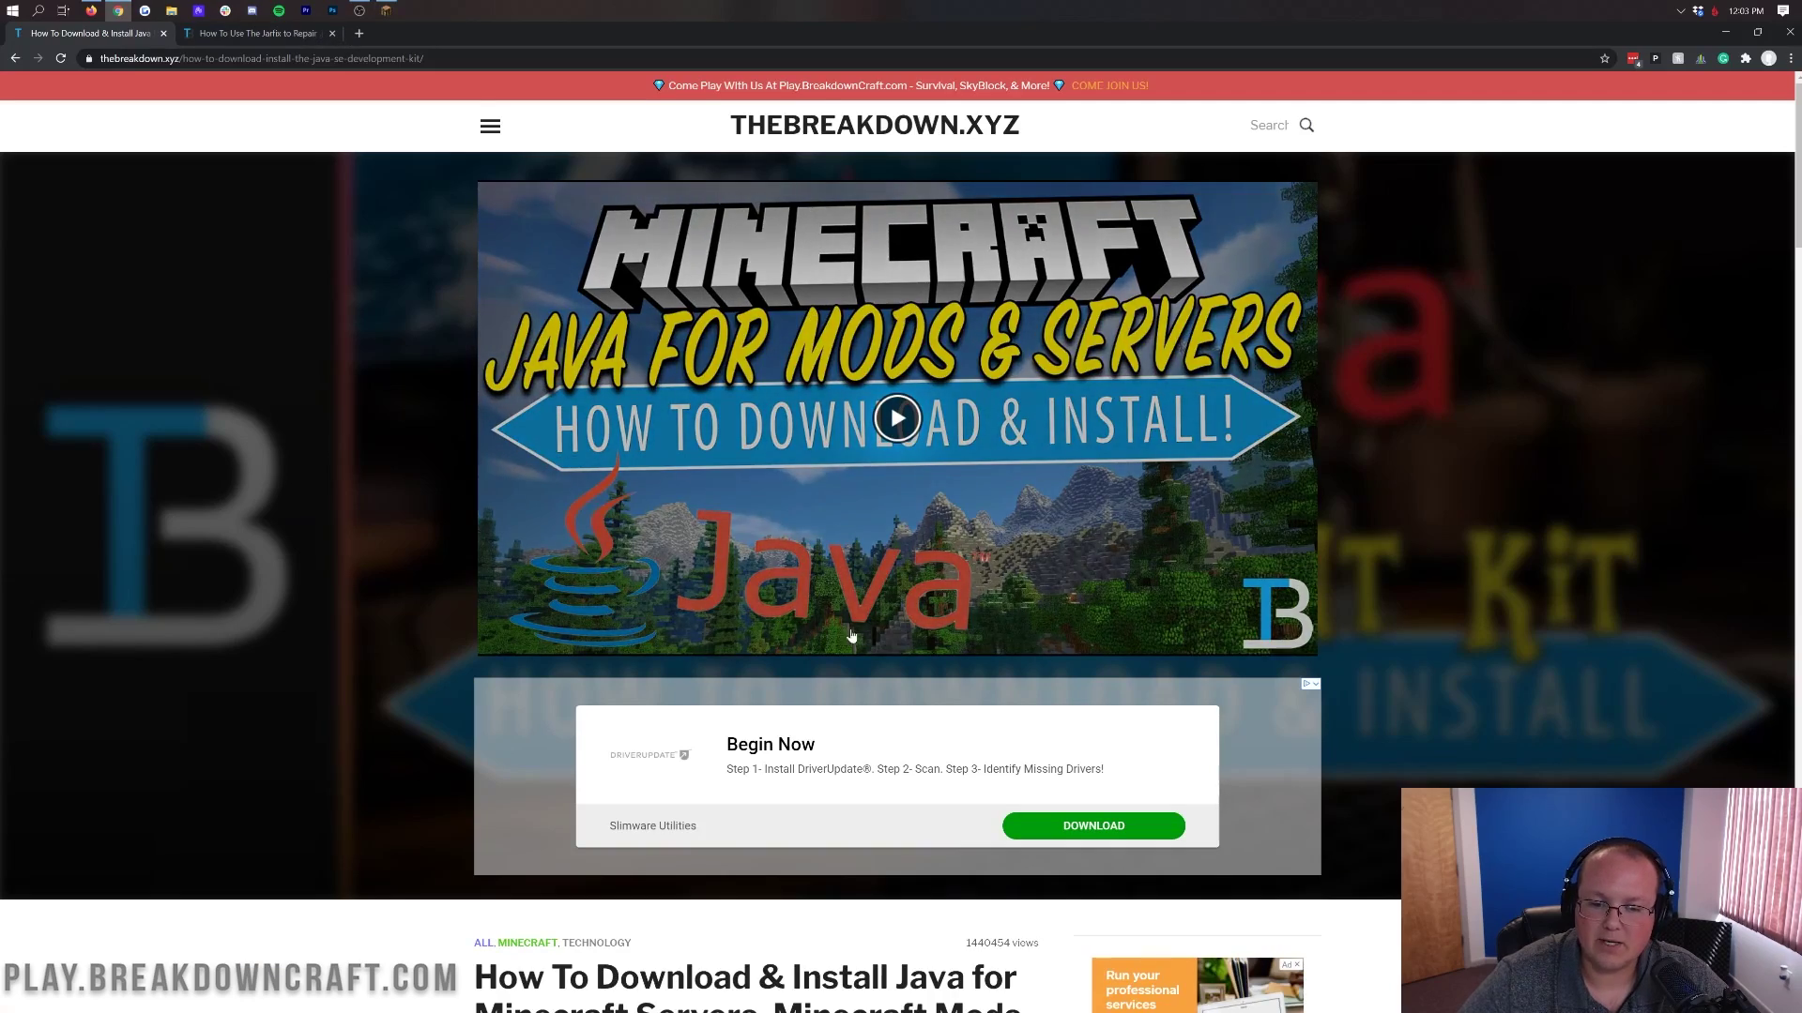
Look over the top of the Java download article in Chrome and minimize the browser to return to the game.
scroll(778, 420, "down", 5)
scroll(778, 420, "up", 5)
scroll(764, 419, "down", 5)
scroll(748, 419, "up", 5)
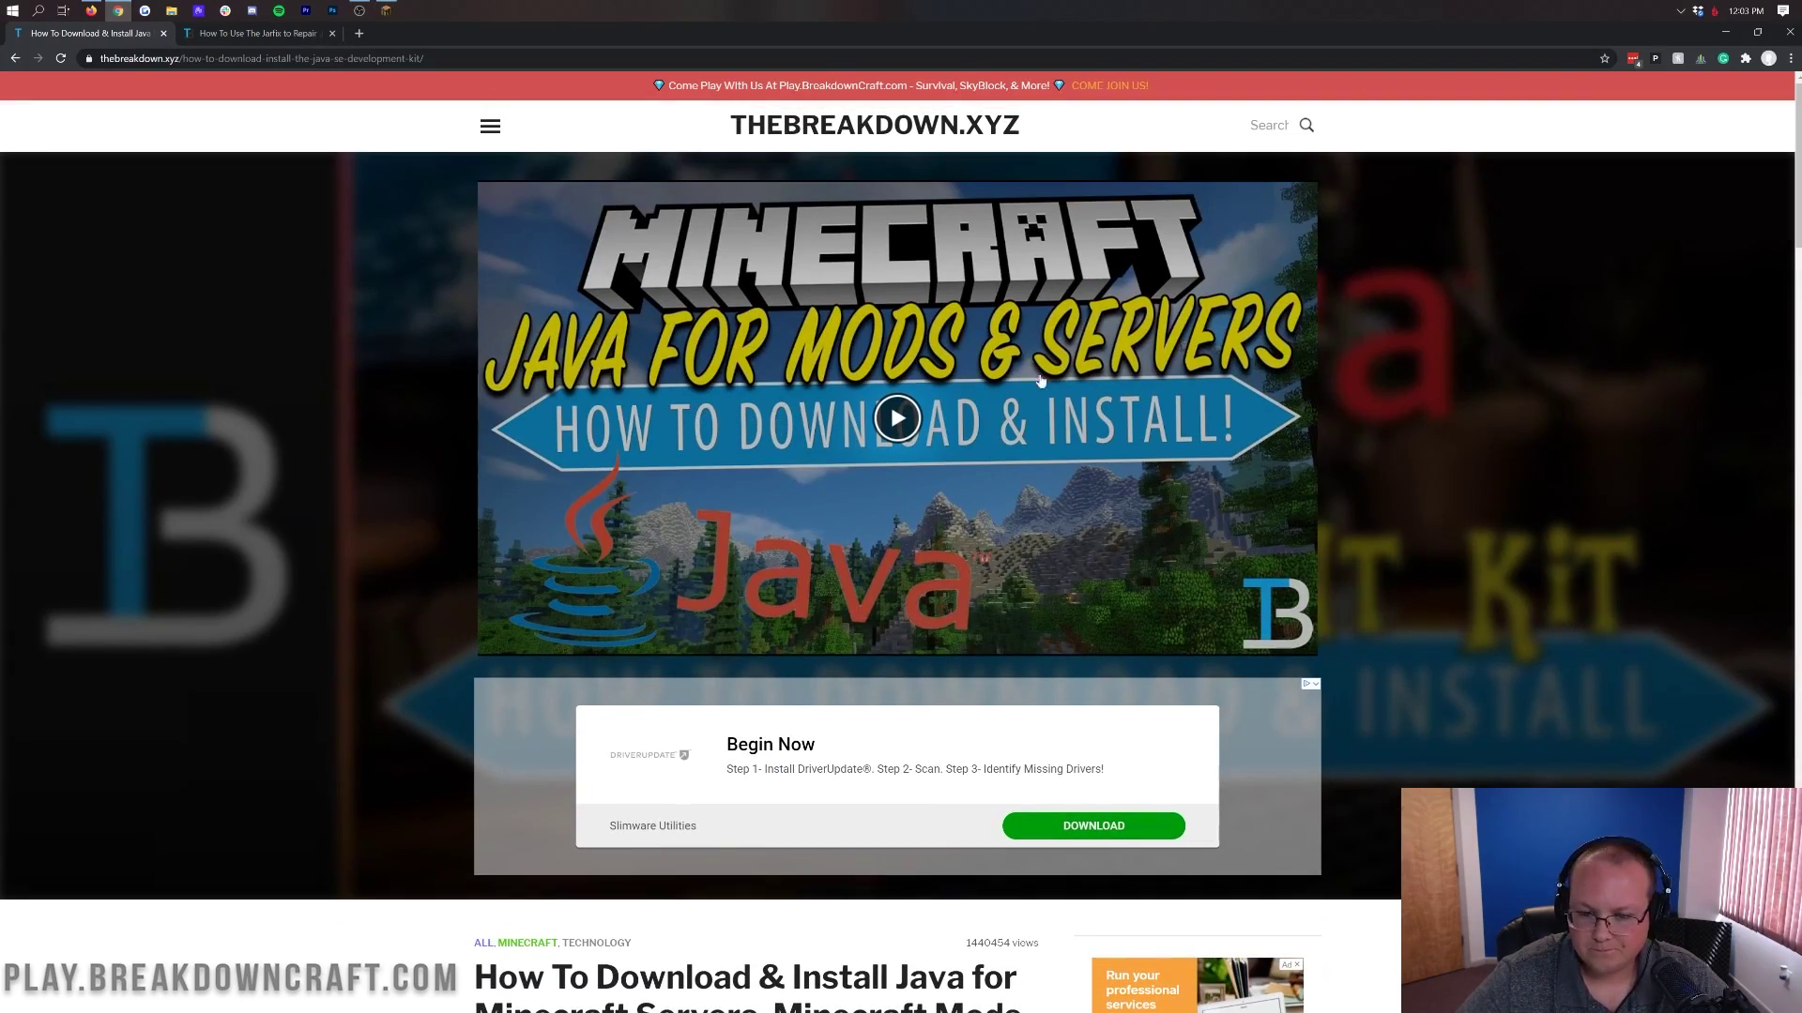
scroll(1390, 392, "down", 4)
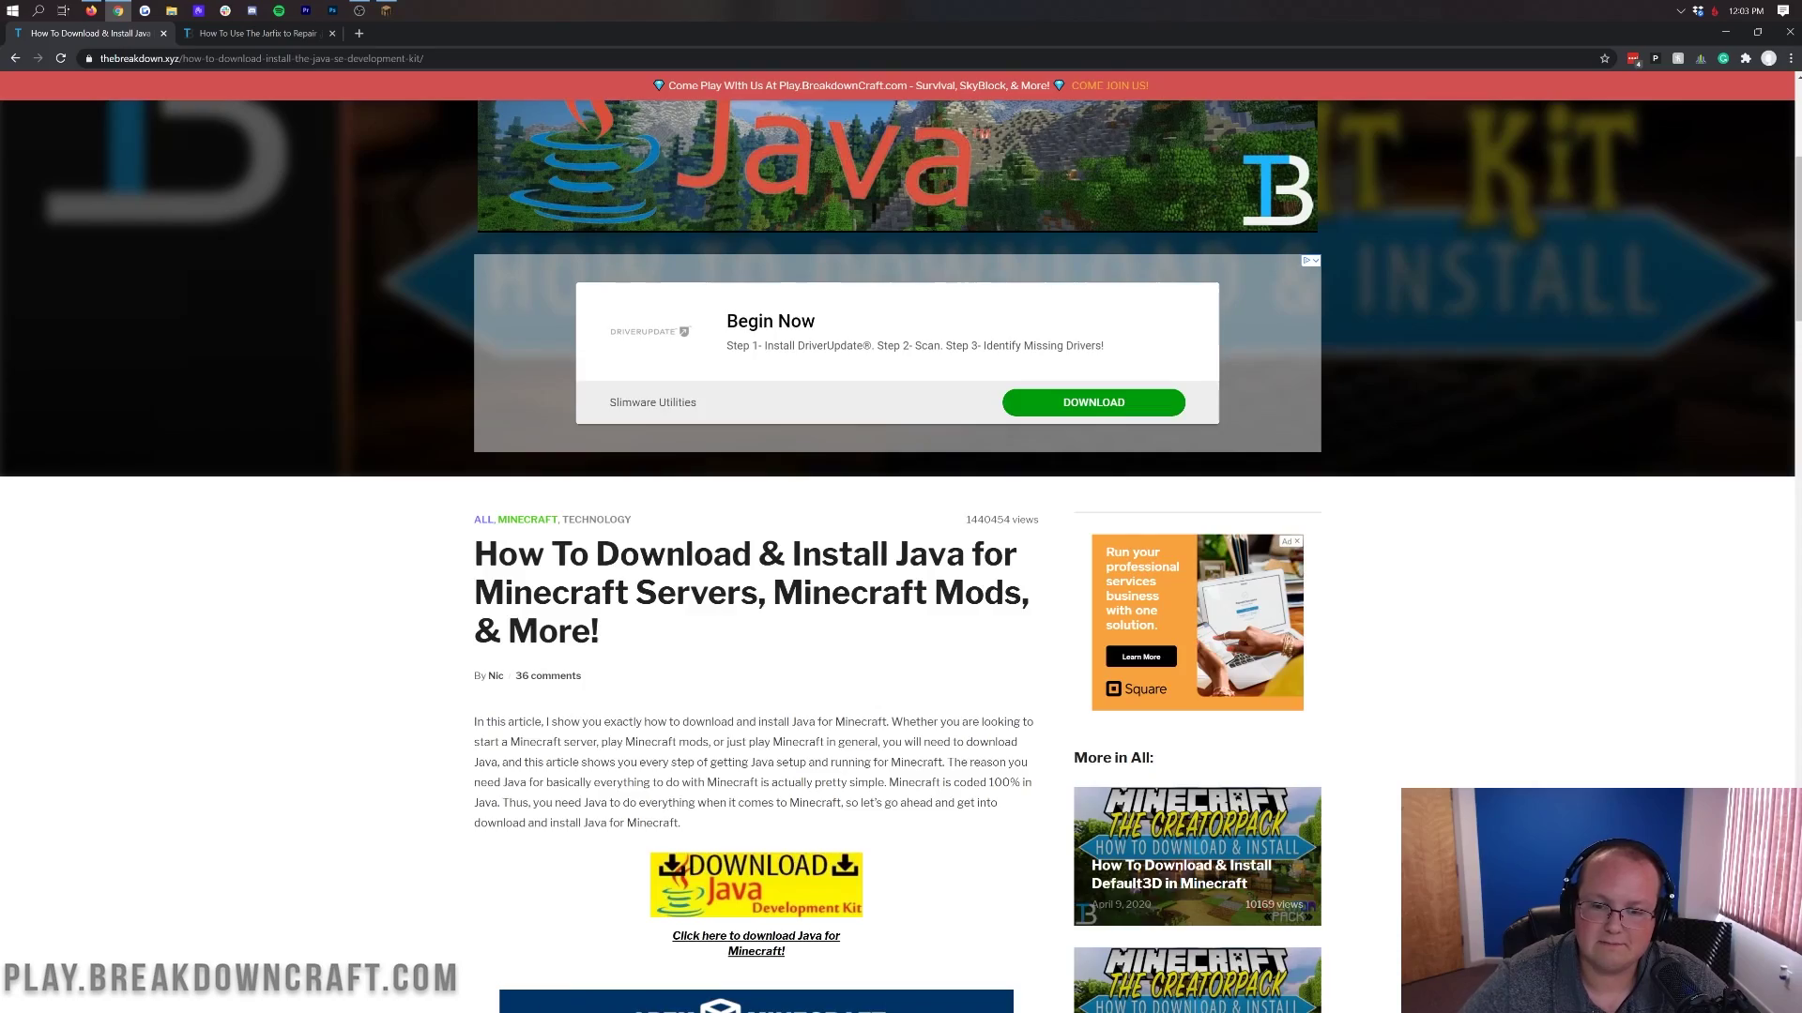
scroll(1710, 97, "up", 4)
left_click(1723, 35)
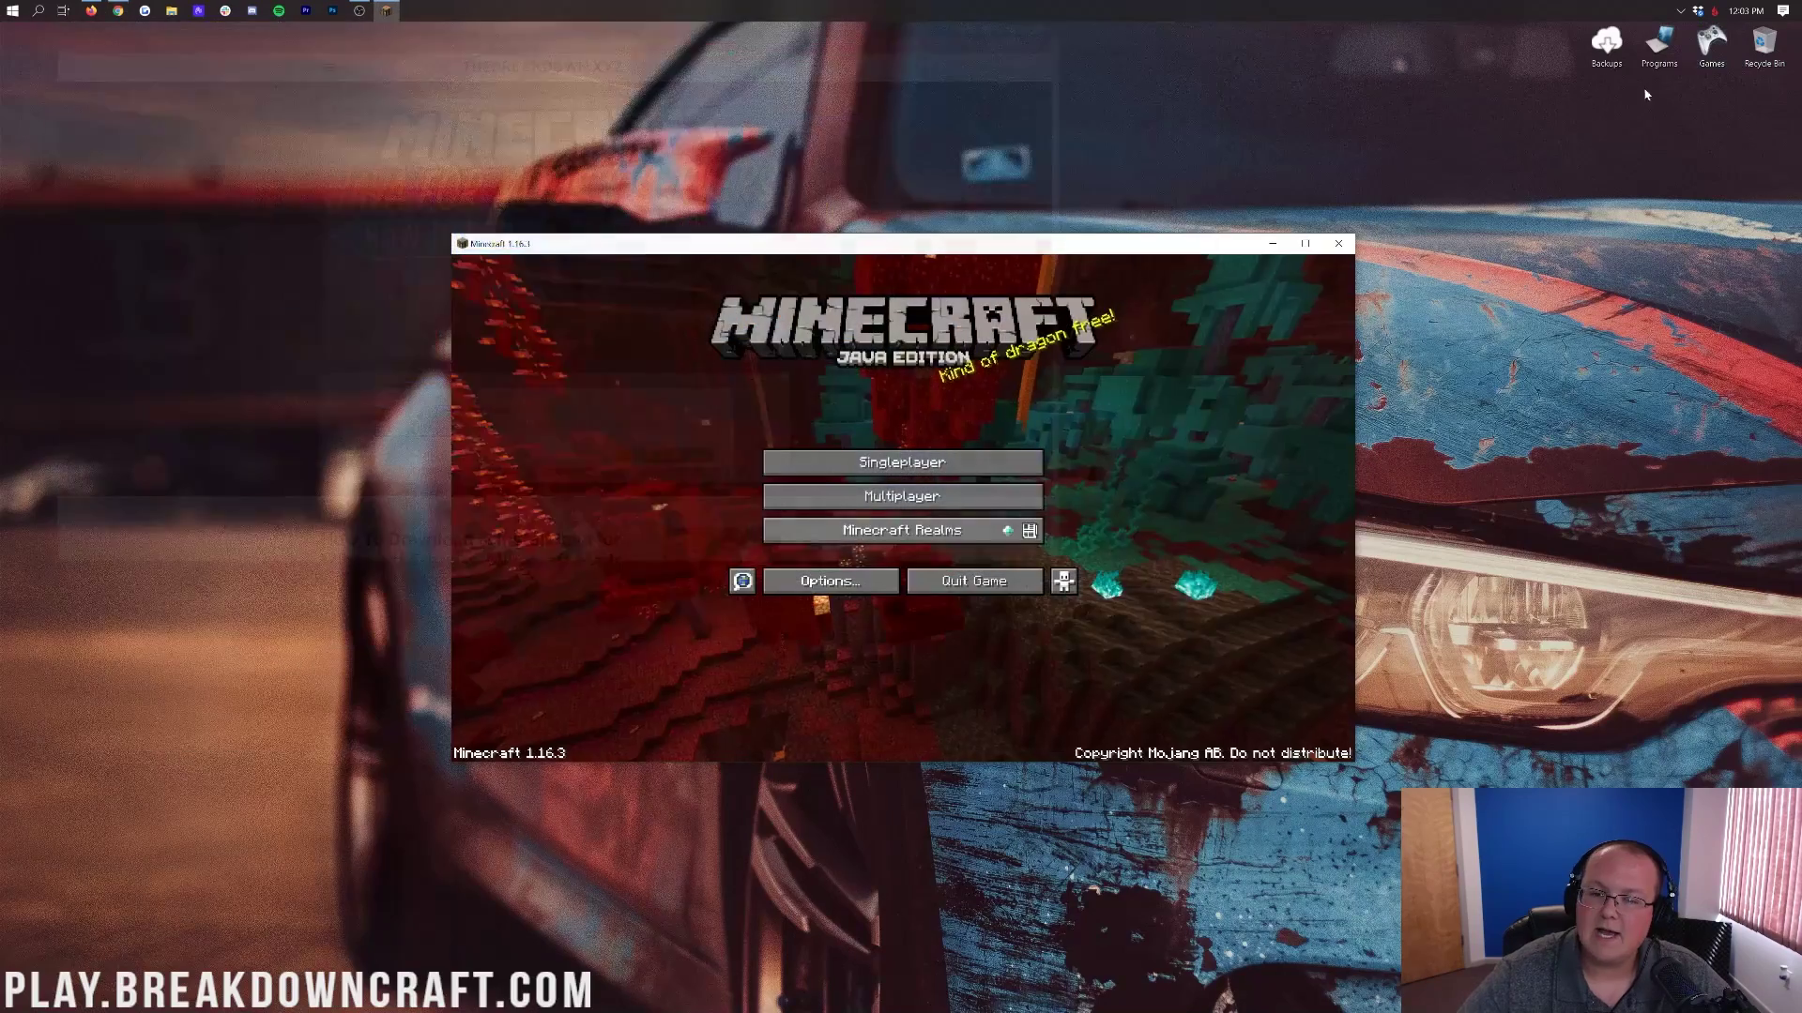
Load the 1.16.3 Test World in singleplayer and move forward in it.
left_click(903, 464)
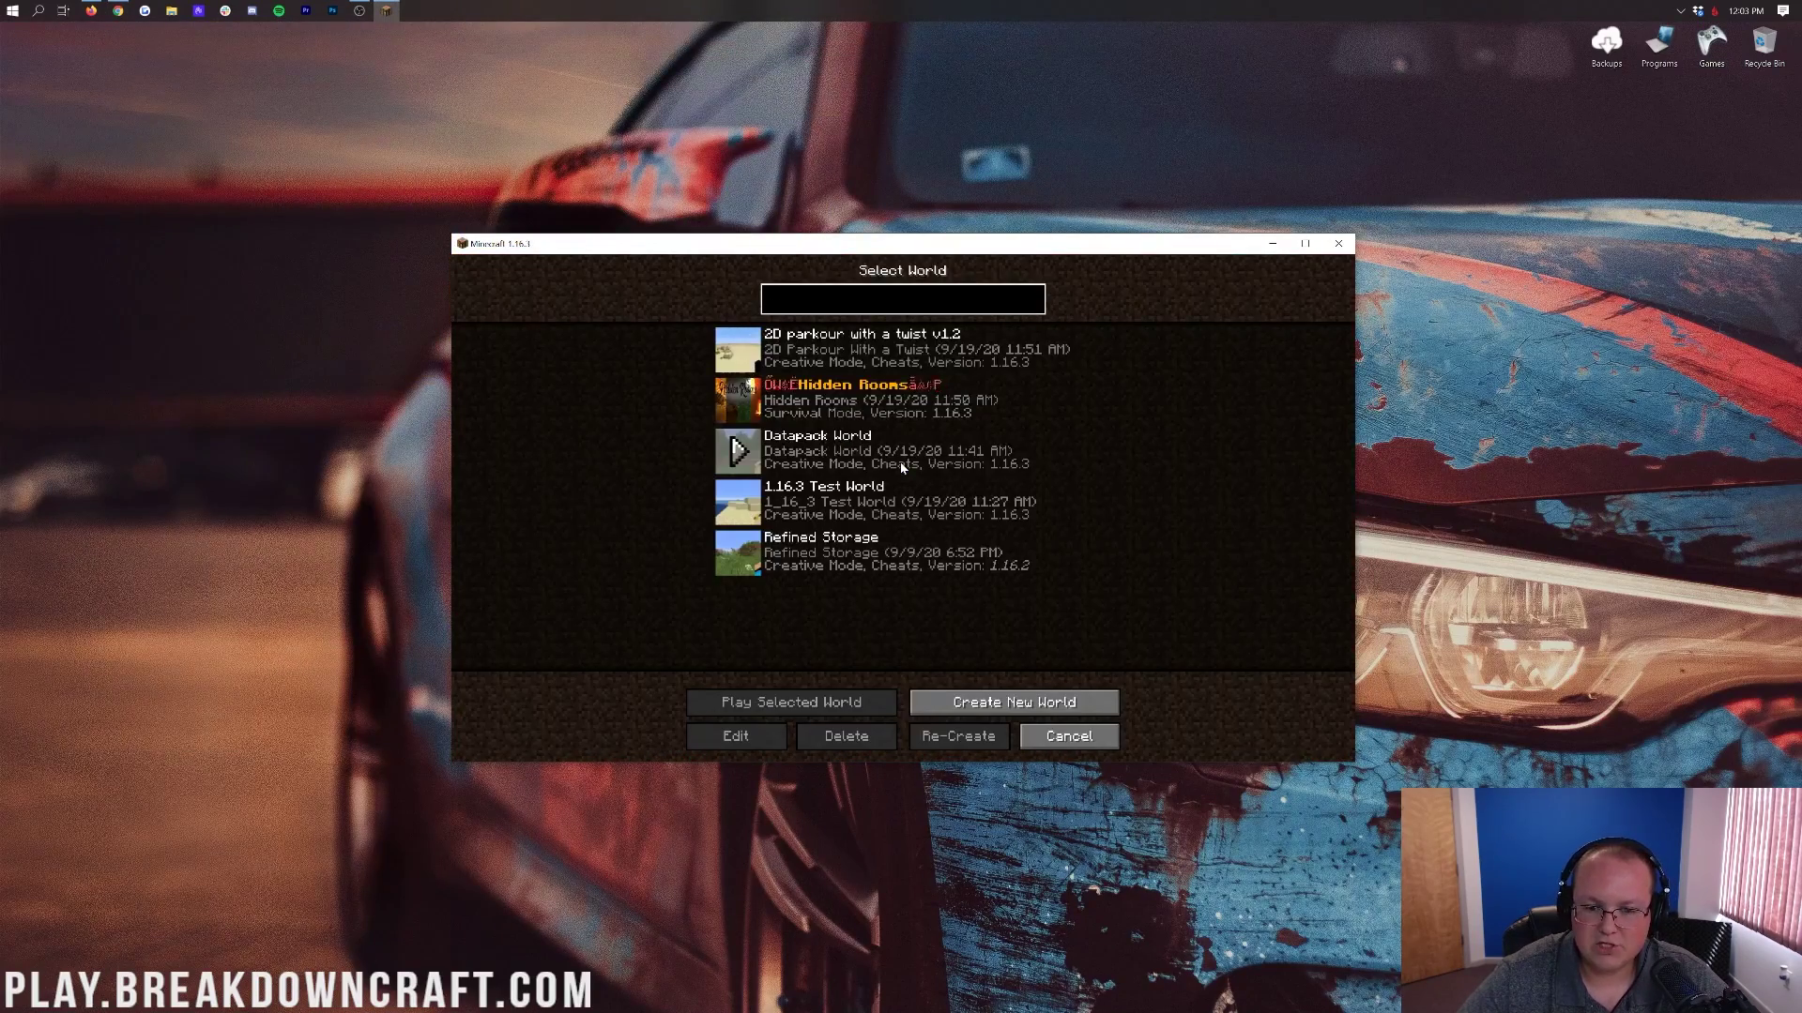
double_click(823, 502)
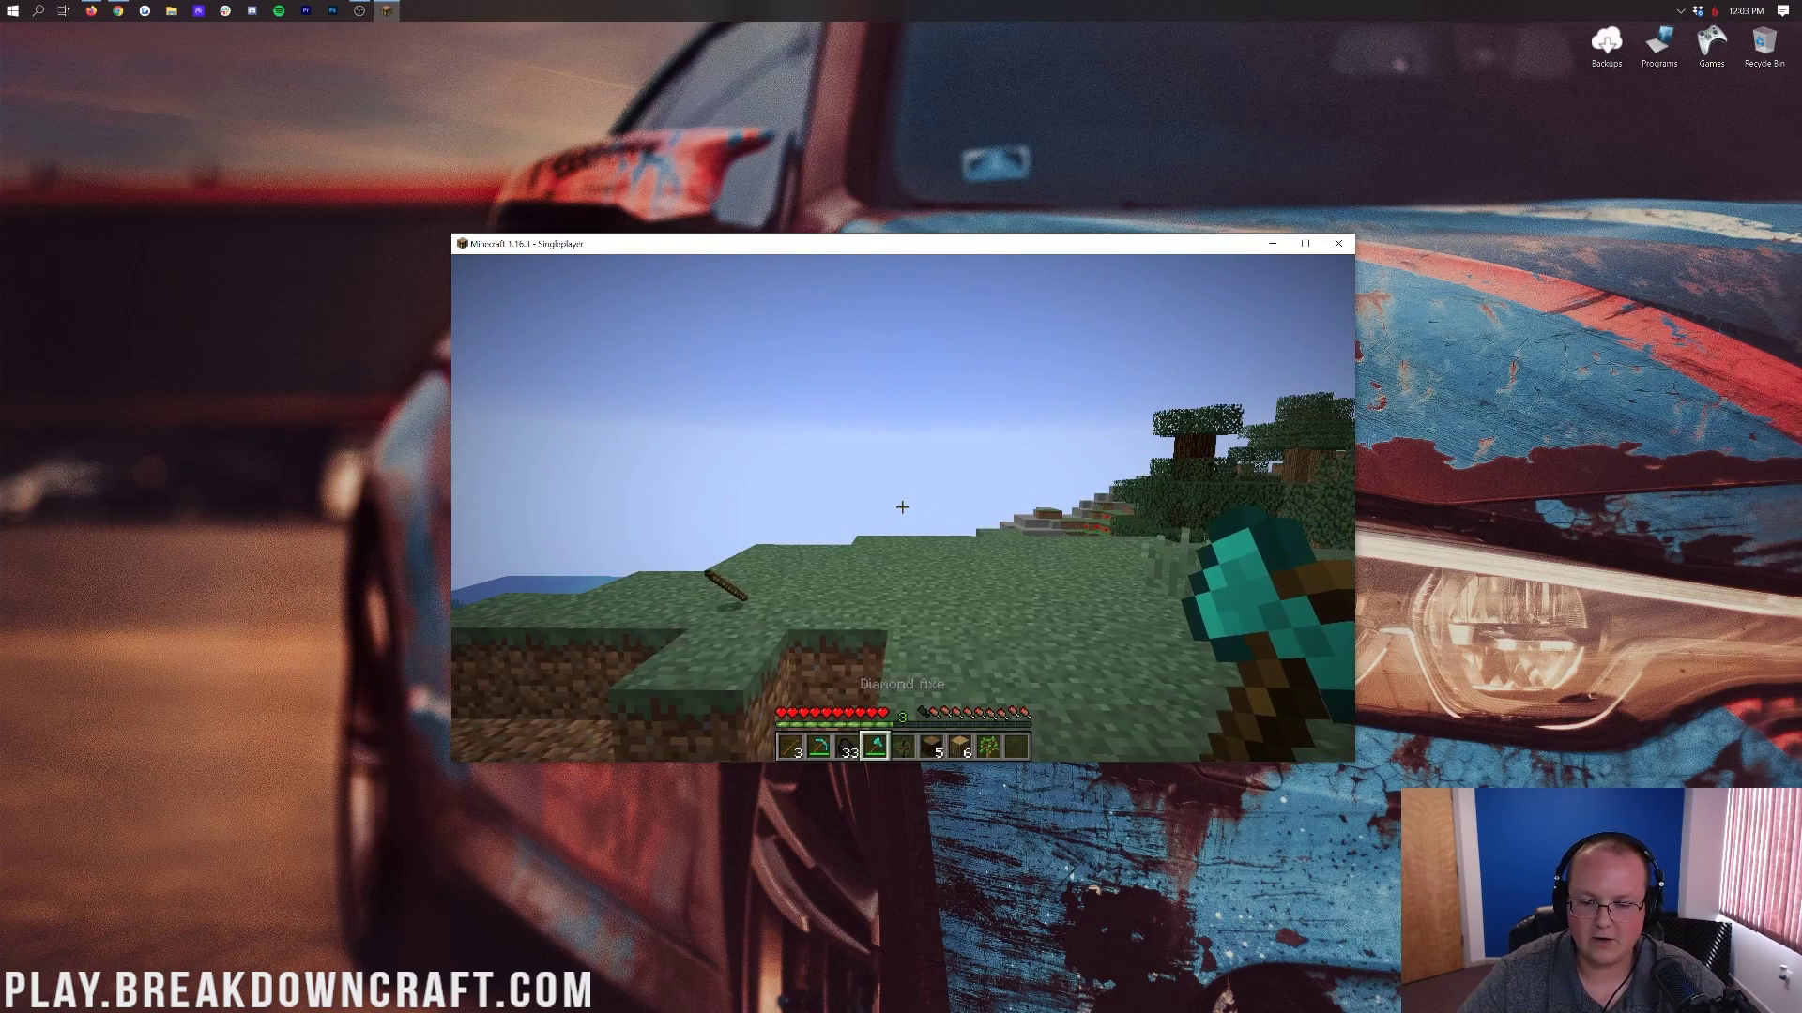
key("w")
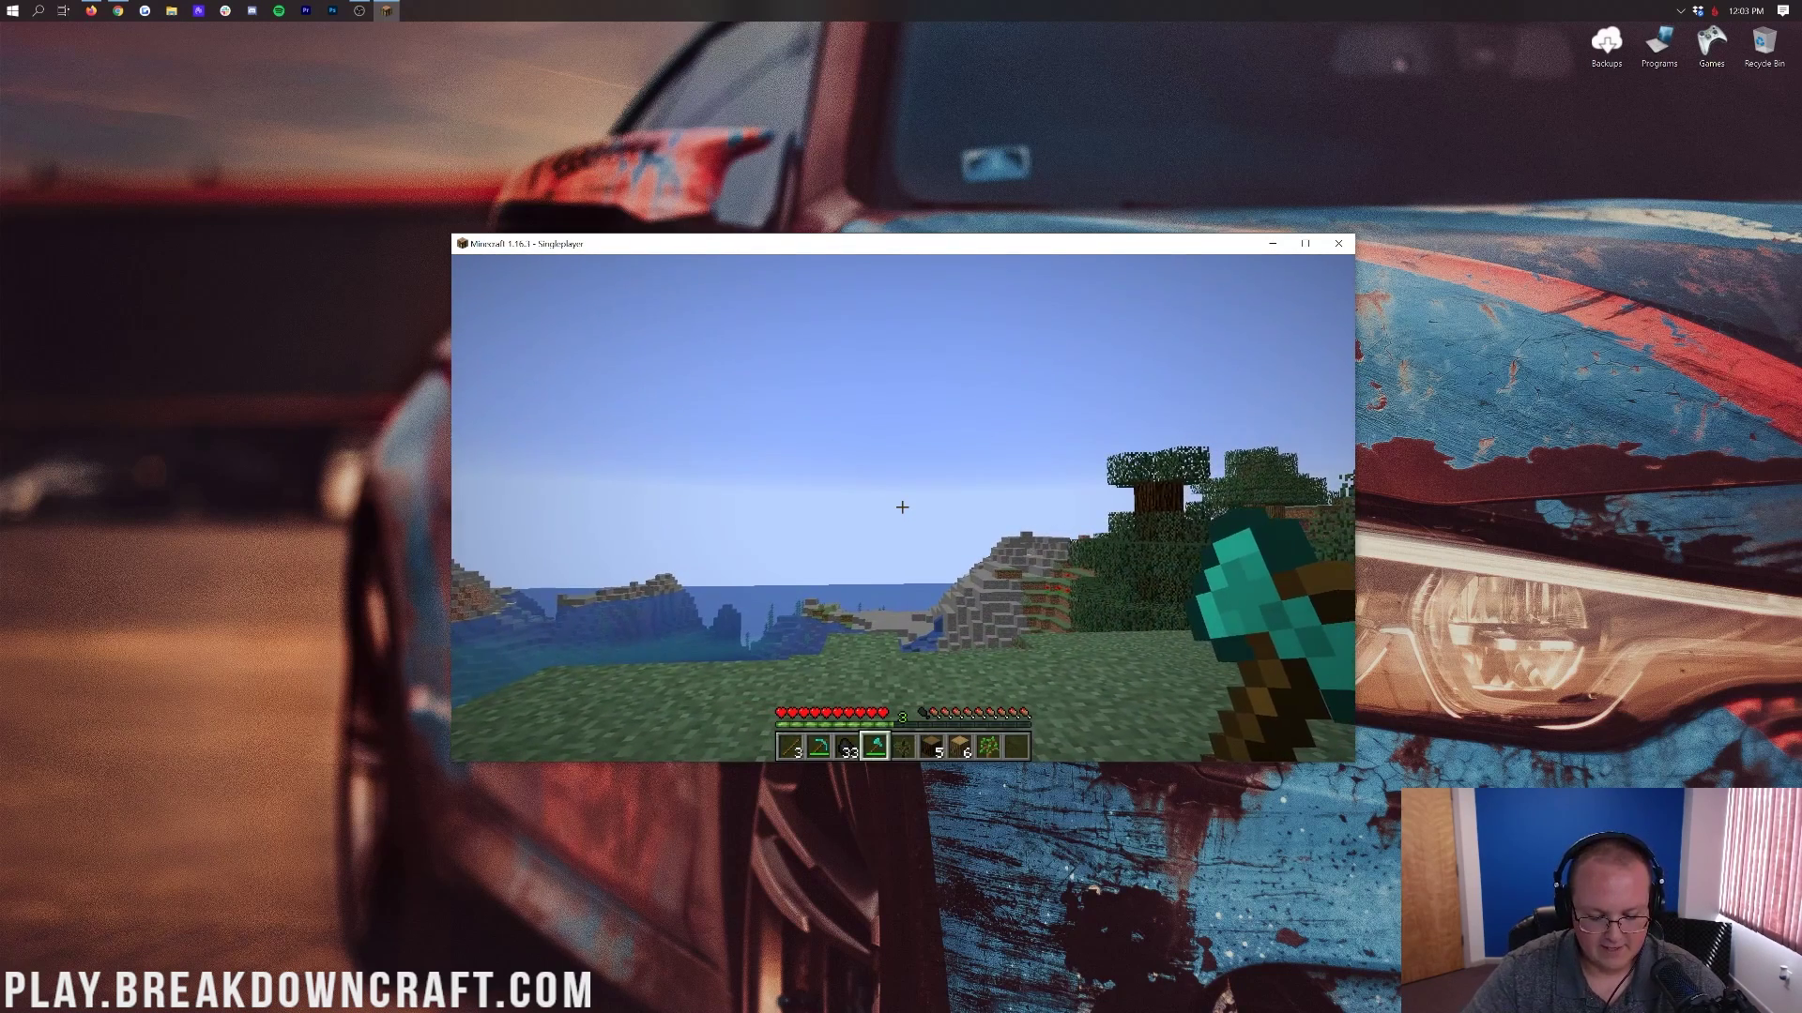
Display the debug overlay in the game to check the maximum and allocated memory.
key("F3")
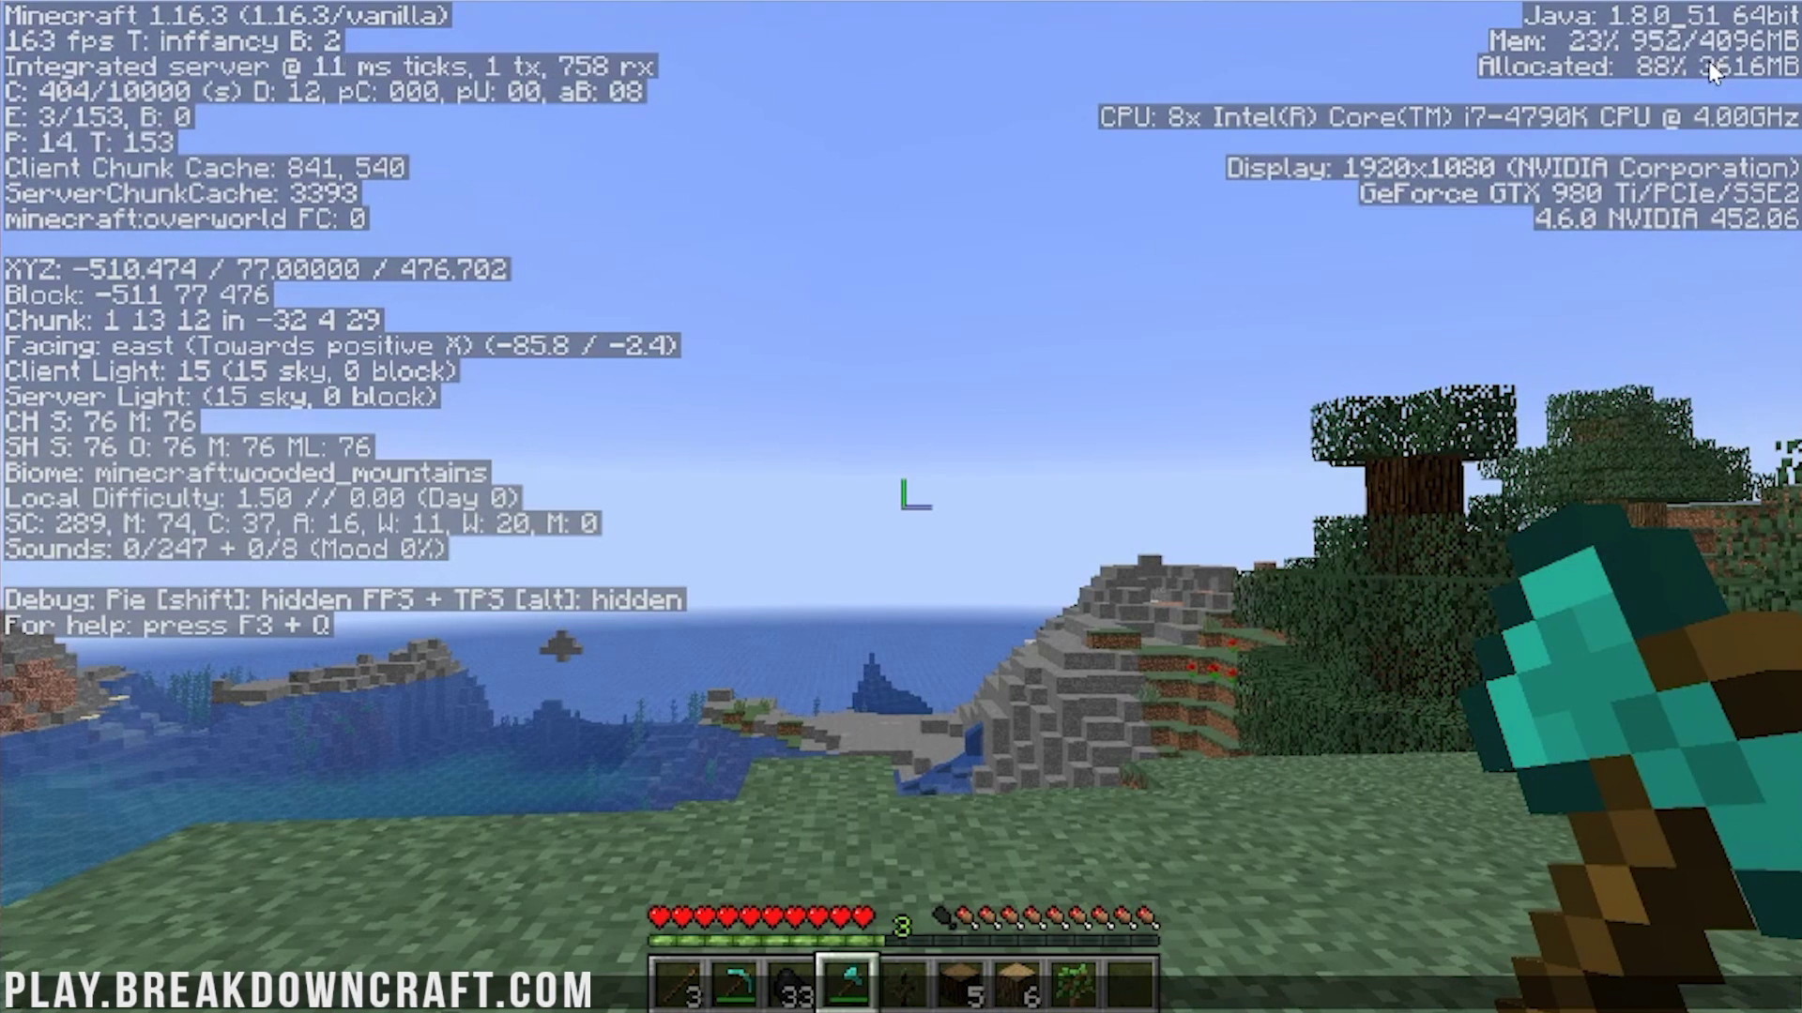
key("F3")
key("F3")
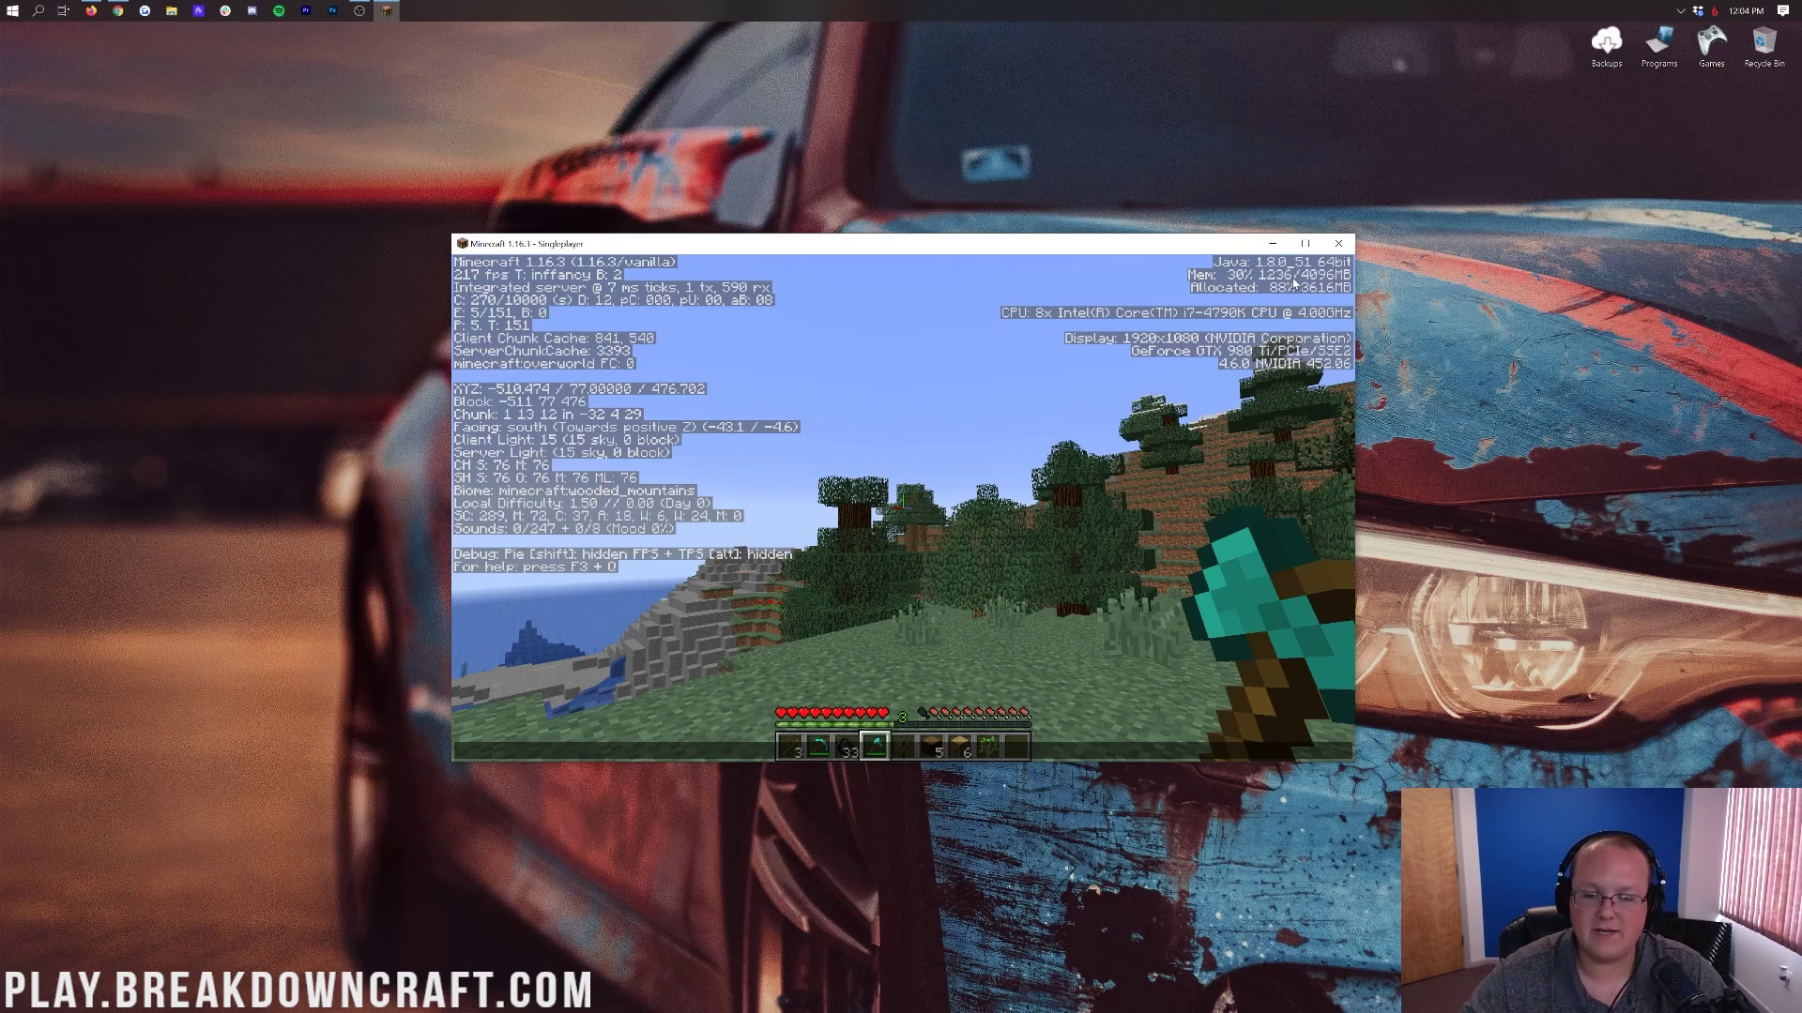
Save and quit the world, and open the multiplayer server list.
key("Escape")
left_click(845, 543)
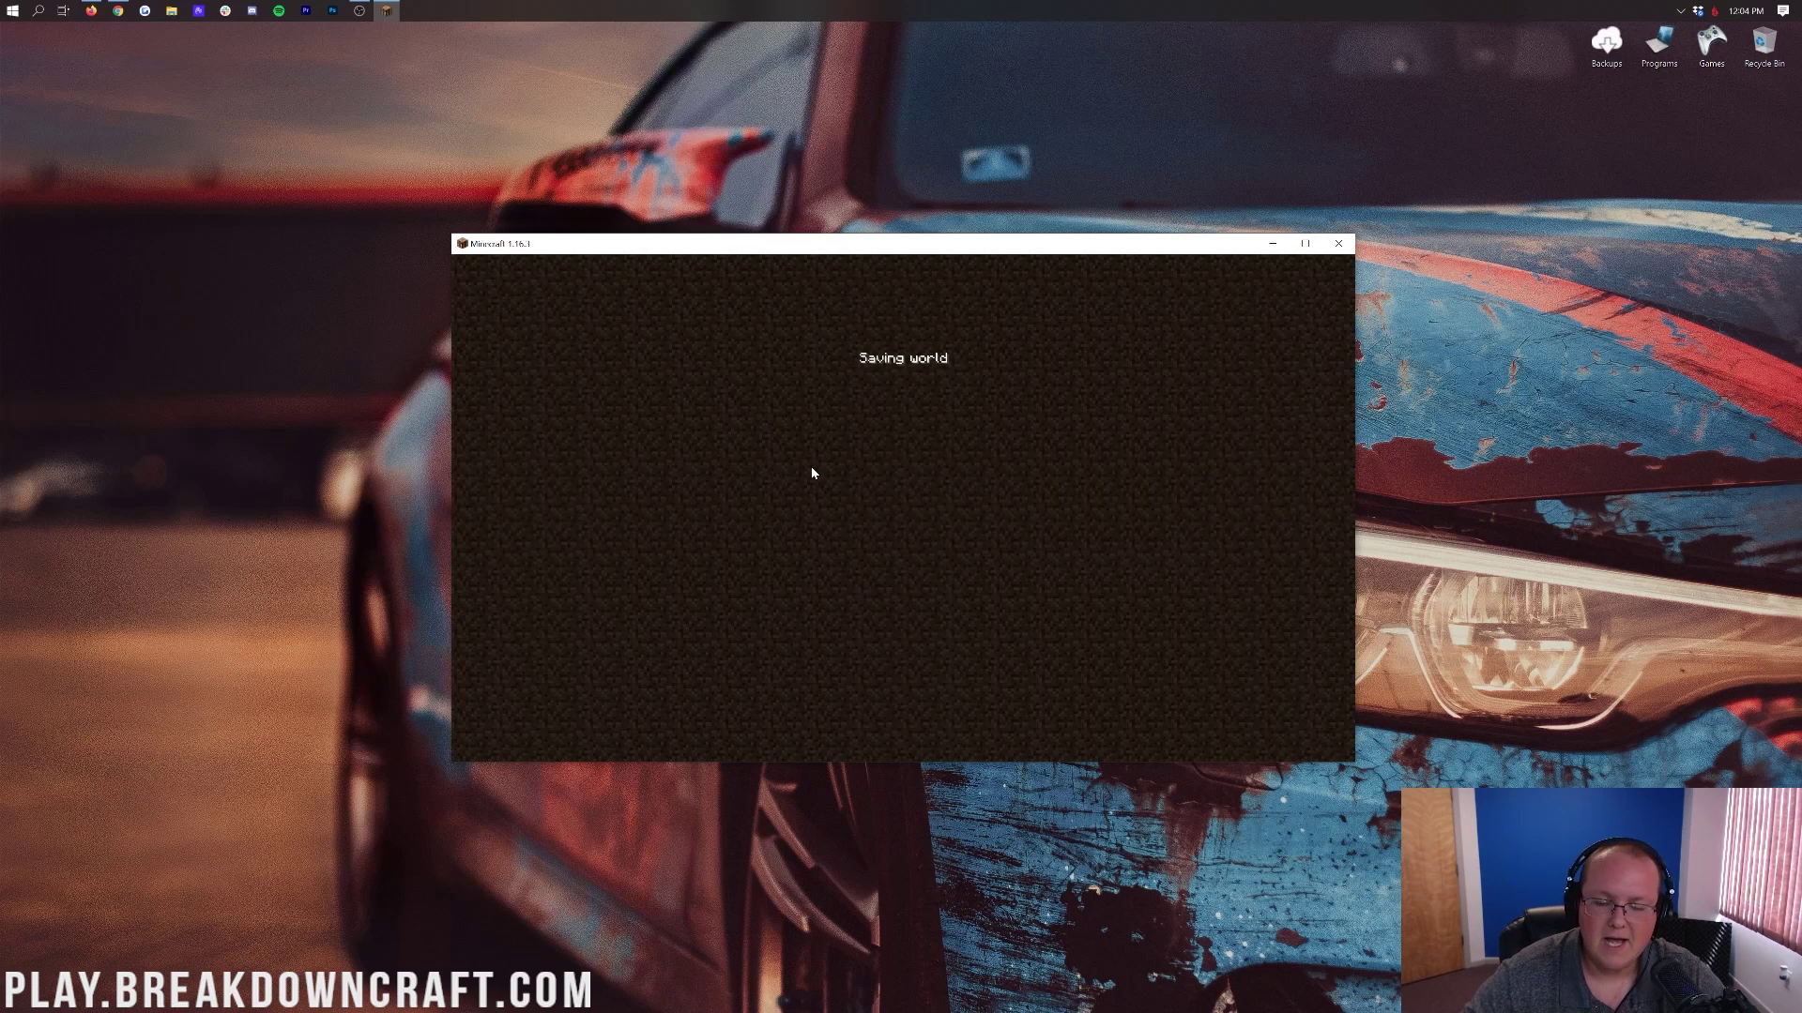
left_click(840, 498)
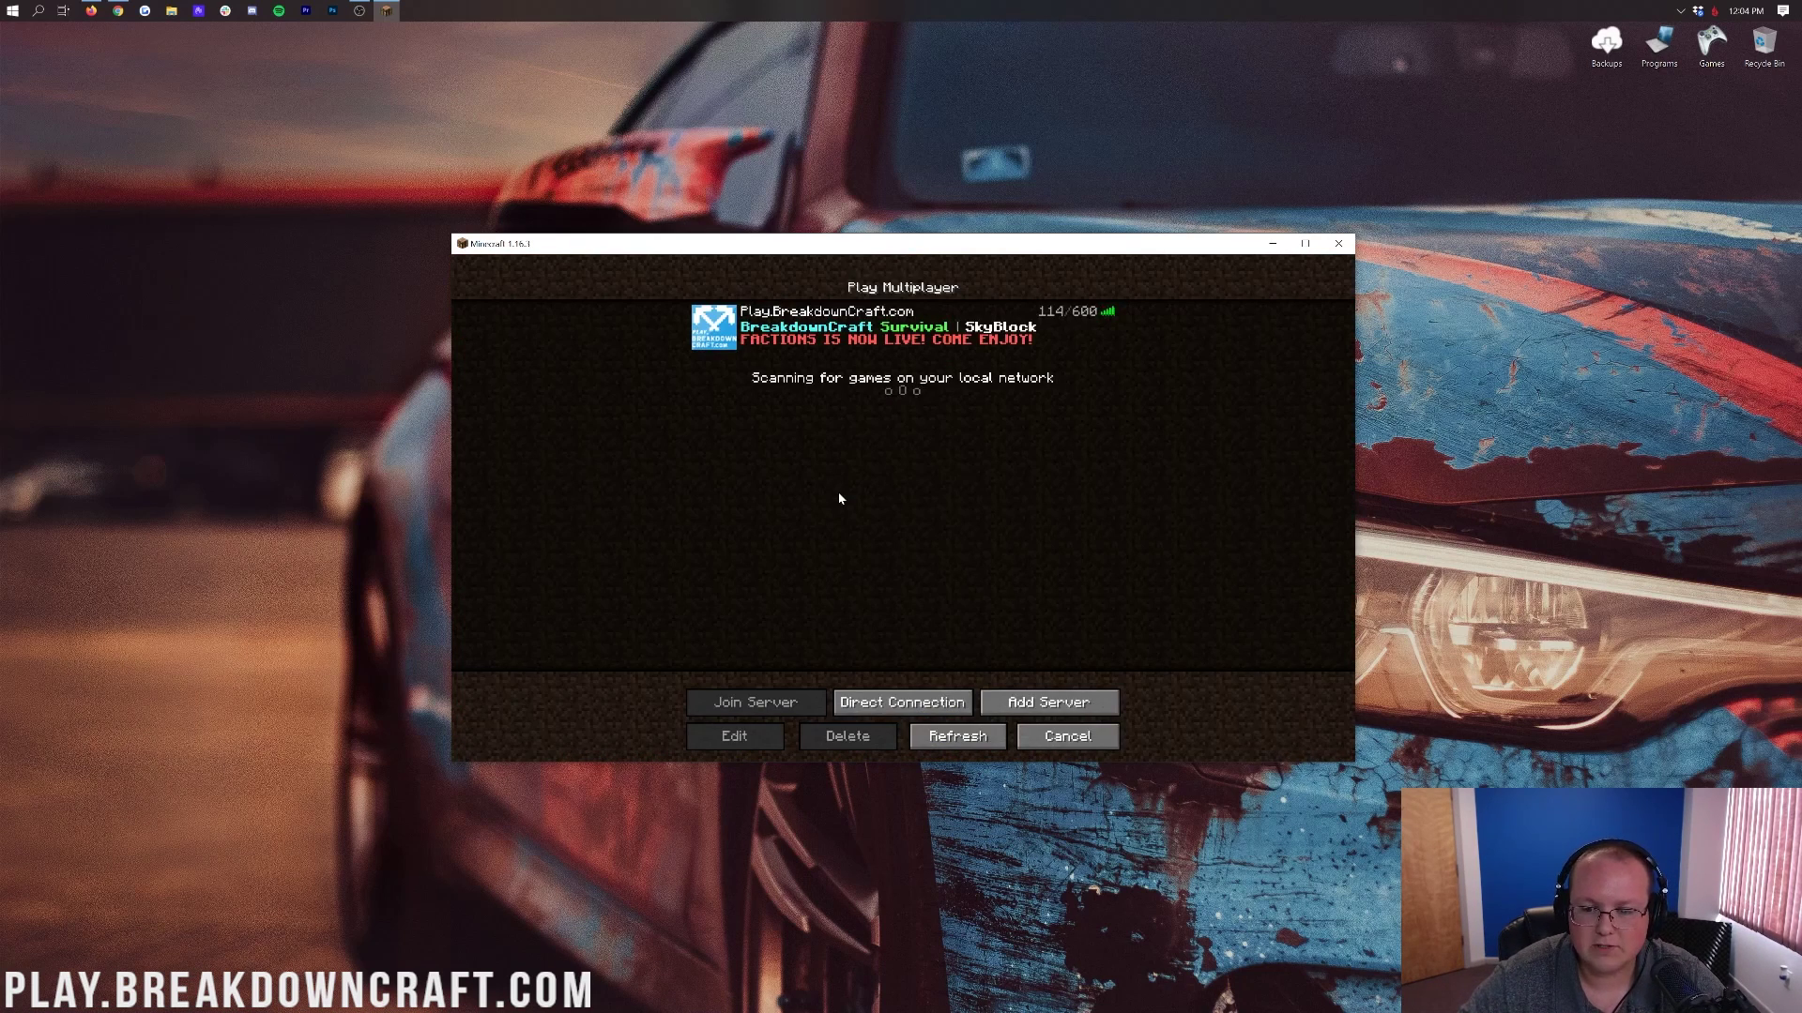